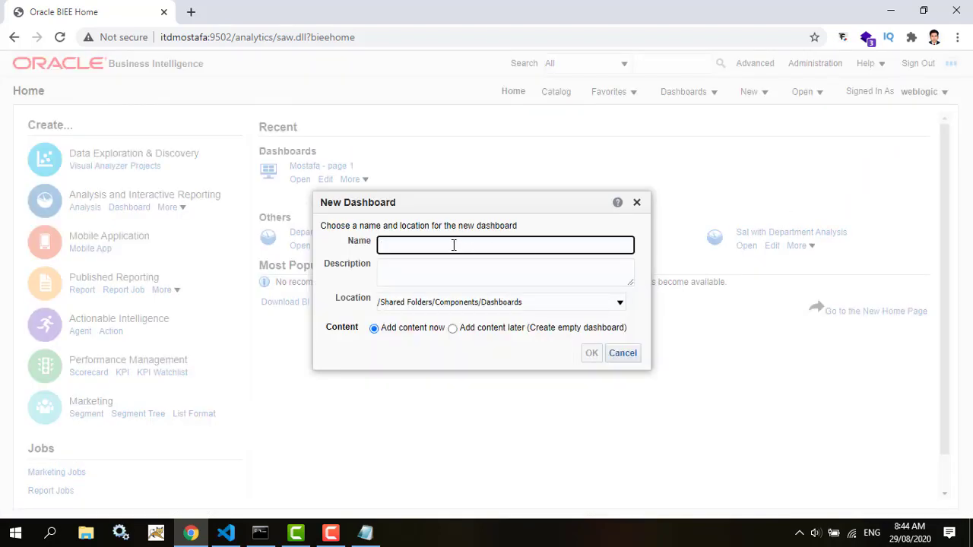
# Create a new dashboard named "Mahim Dashboard" in /Shared Folders/Components/Dashboards with the option to add content now.
pyautogui.write('Mahim Dashboard')
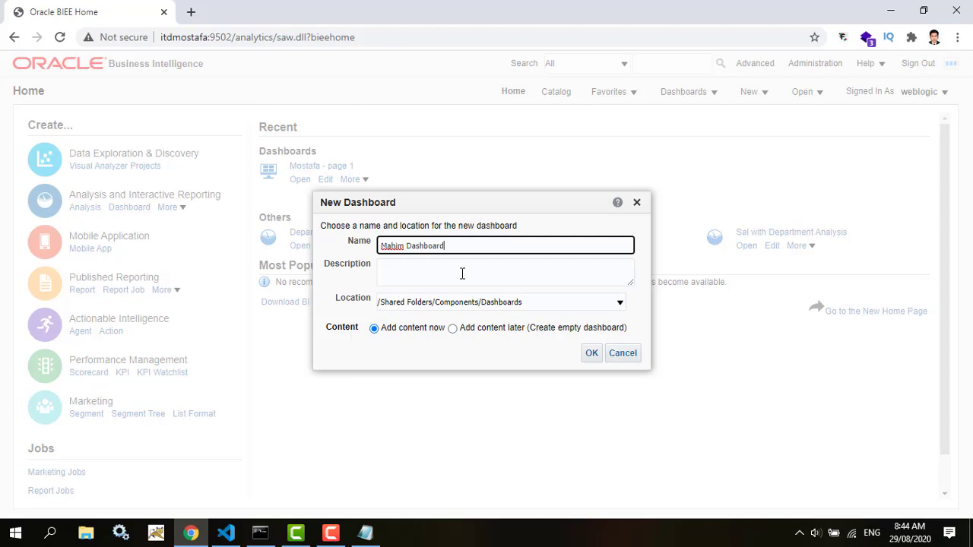
pyautogui.click(461, 274)
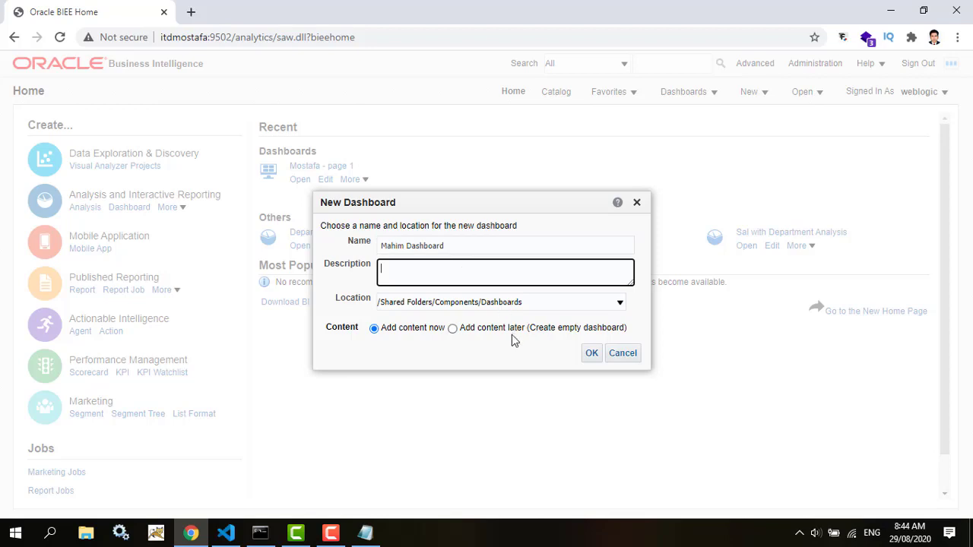
pyautogui.click(592, 355)
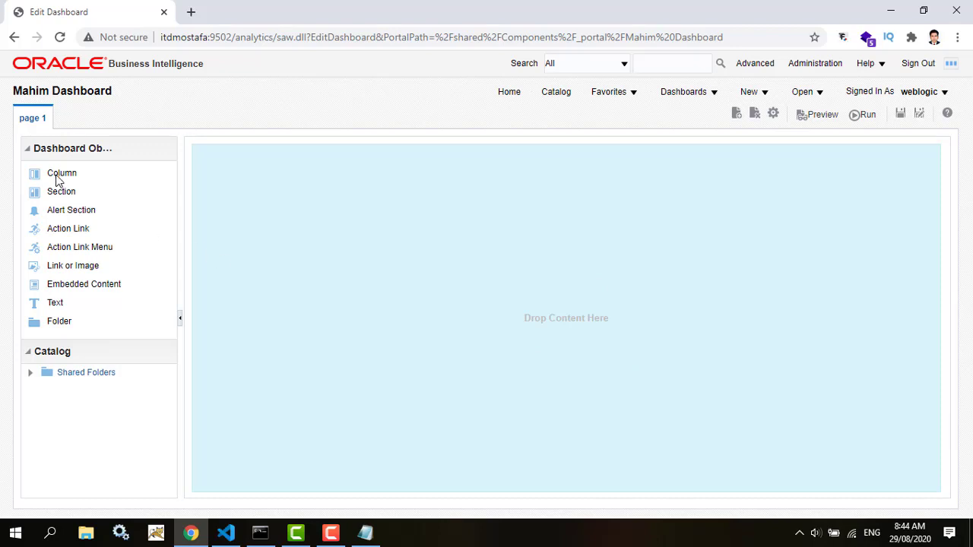
# Add an action link menu to the empty dashboard page and set its menu label to Home.
pyautogui.moveTo(102, 251); pyautogui.dragTo(279, 174)
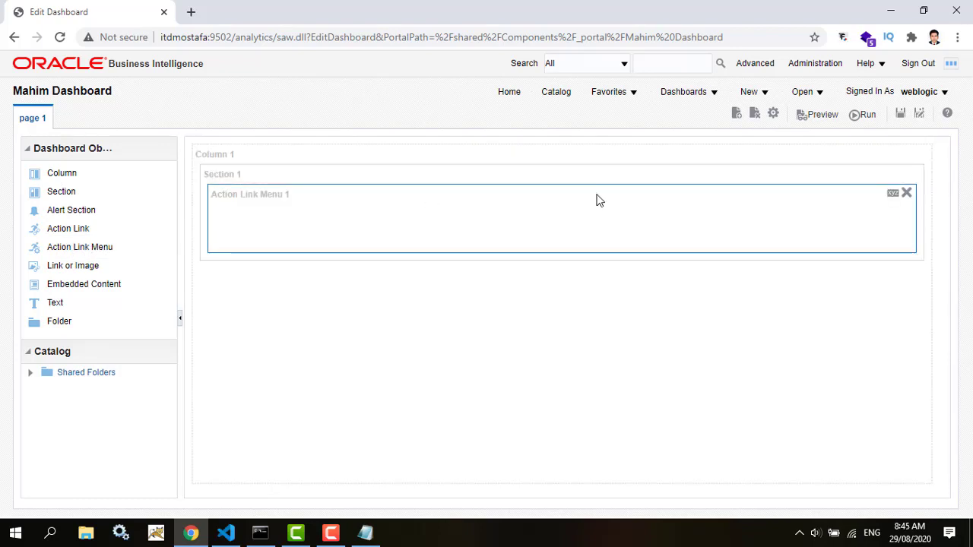
pyautogui.click(890, 196)
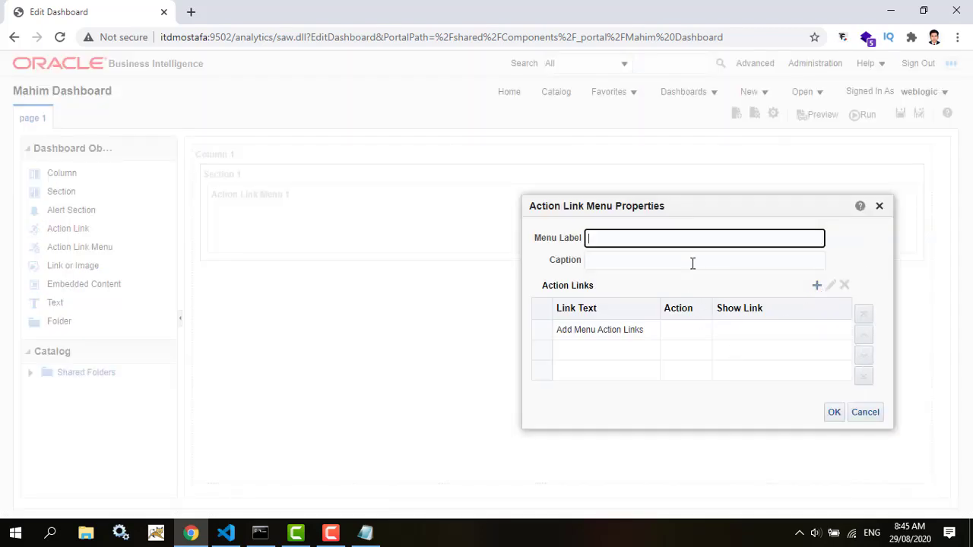
pyautogui.write('H')
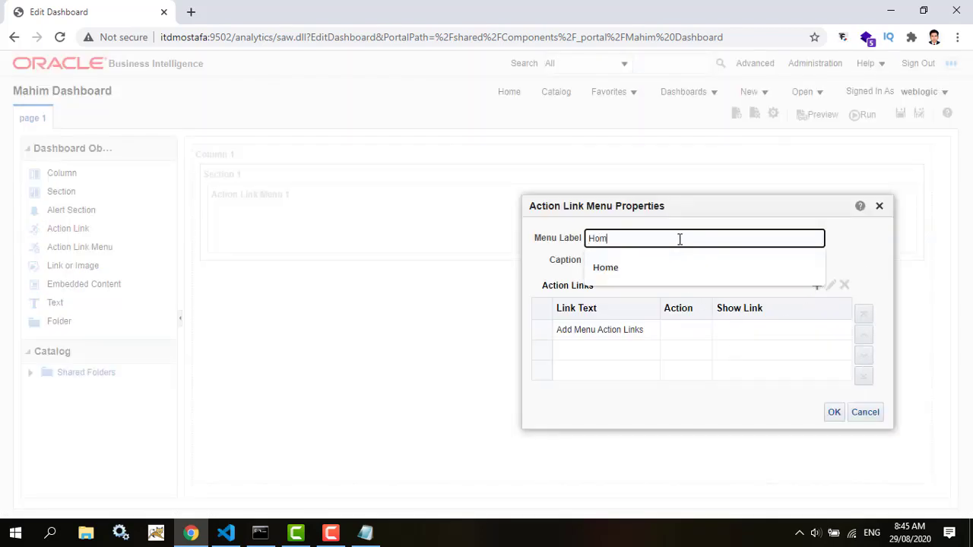
pyautogui.write('om')
pyautogui.click(673, 269)
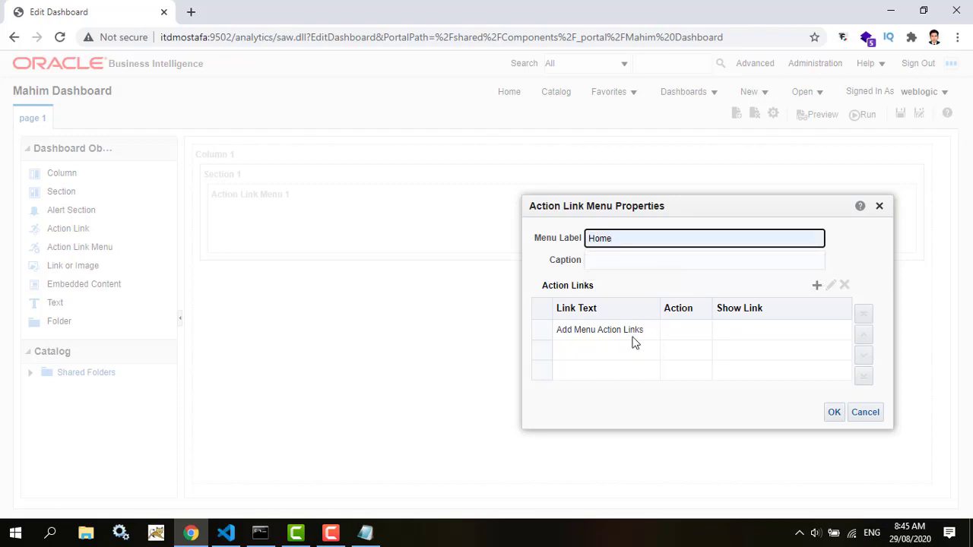
# Add an action link to the Home menu that navigates to the BI content page 1 of My Dashboard in My Folders.
pyautogui.click(763, 286)
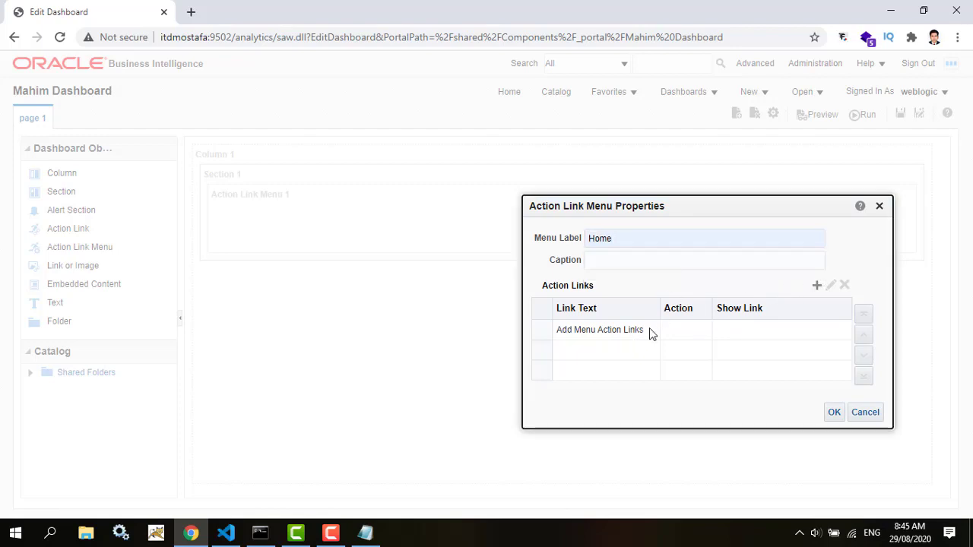
pyautogui.click(646, 332)
pyautogui.click(816, 285)
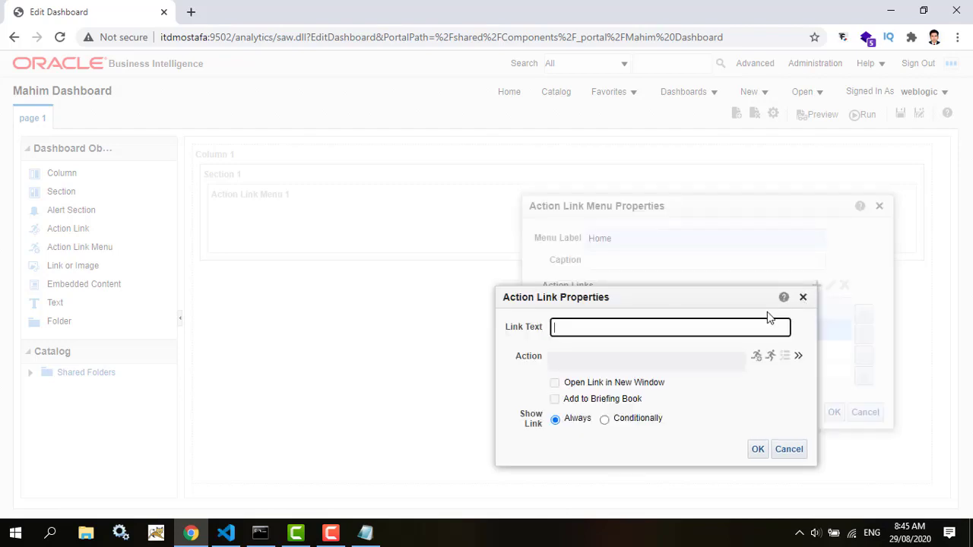
pyautogui.click(756, 356)
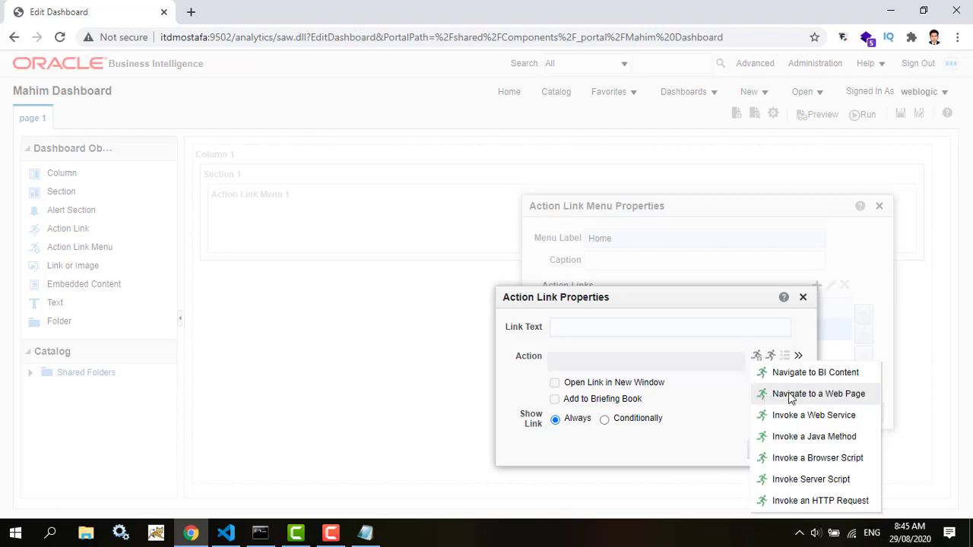
pyautogui.click(823, 375)
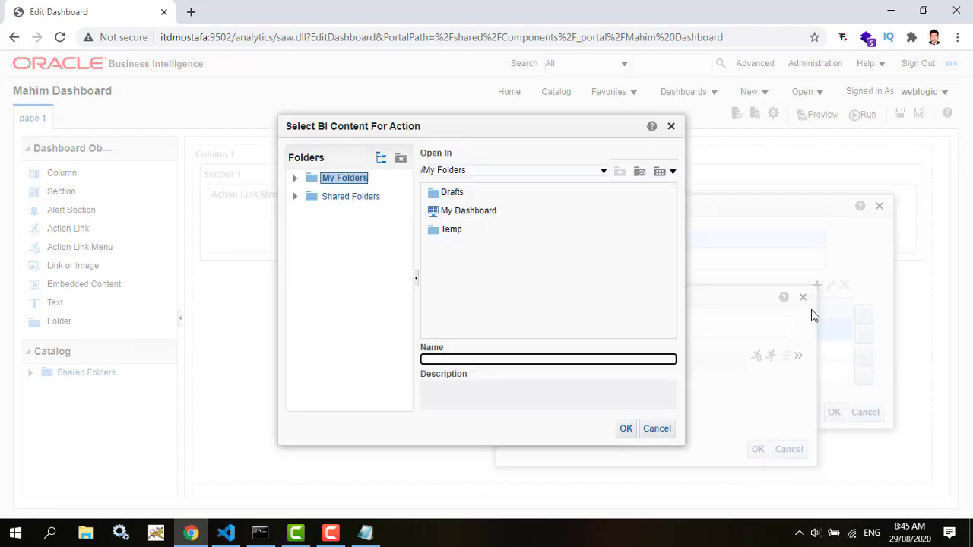
pyautogui.doubleClick(456, 214)
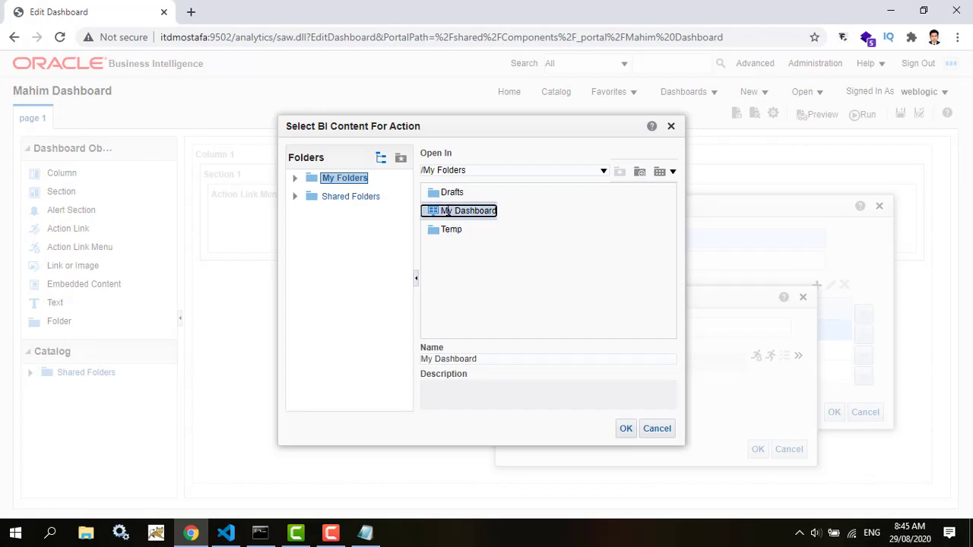
pyautogui.doubleClick(454, 194)
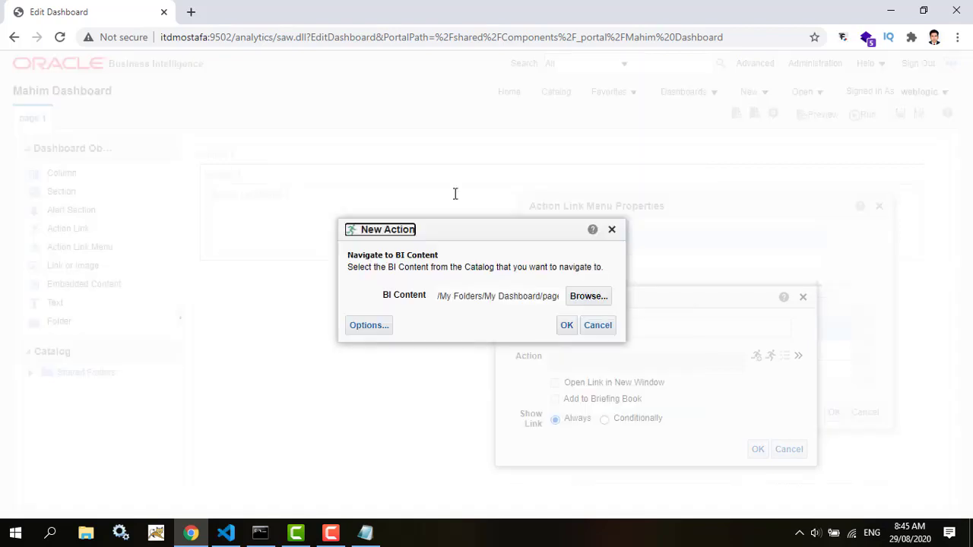
pyautogui.click(586, 325)
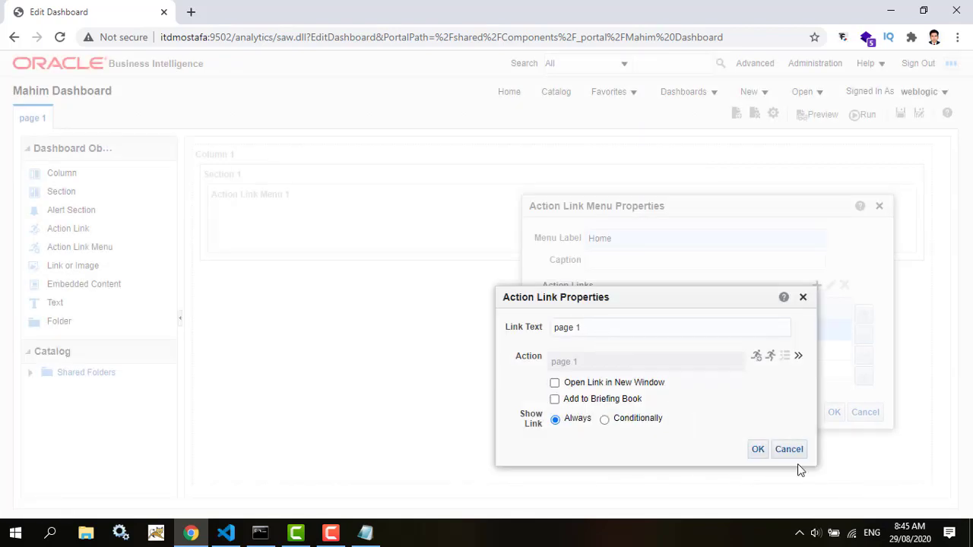
pyautogui.click(758, 450)
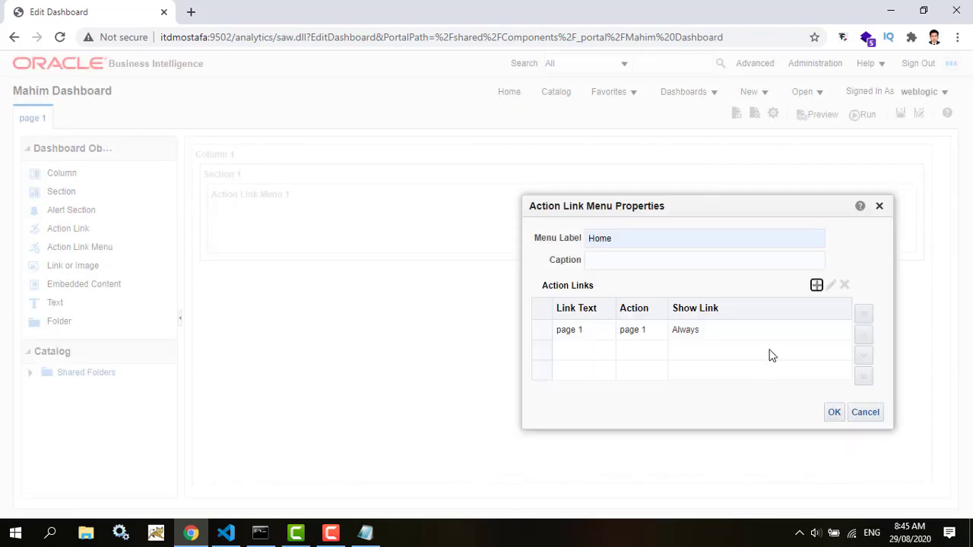
pyautogui.click(834, 412)
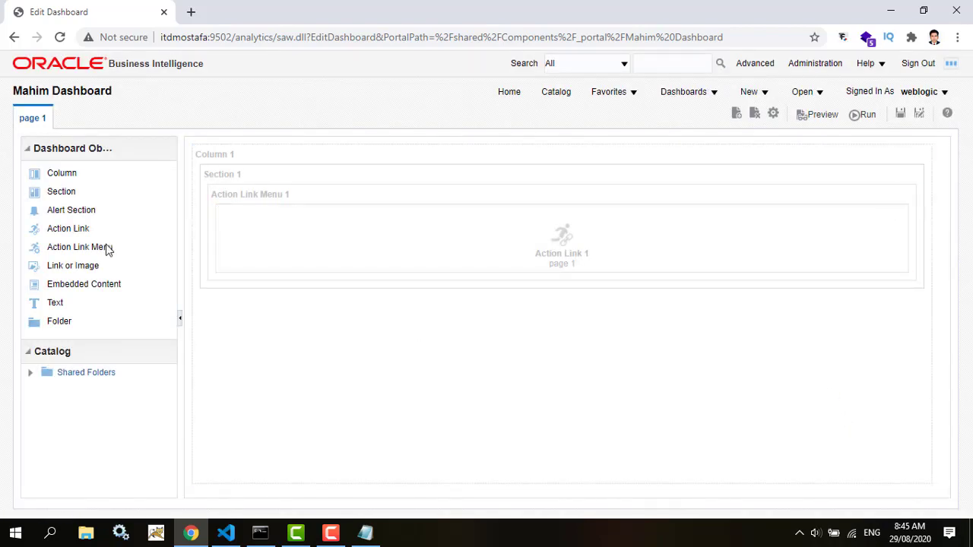
# Add a second action link menu beside the first one in Section 1 and label it Reports.
pyautogui.moveTo(99, 252); pyautogui.dragTo(918, 247)
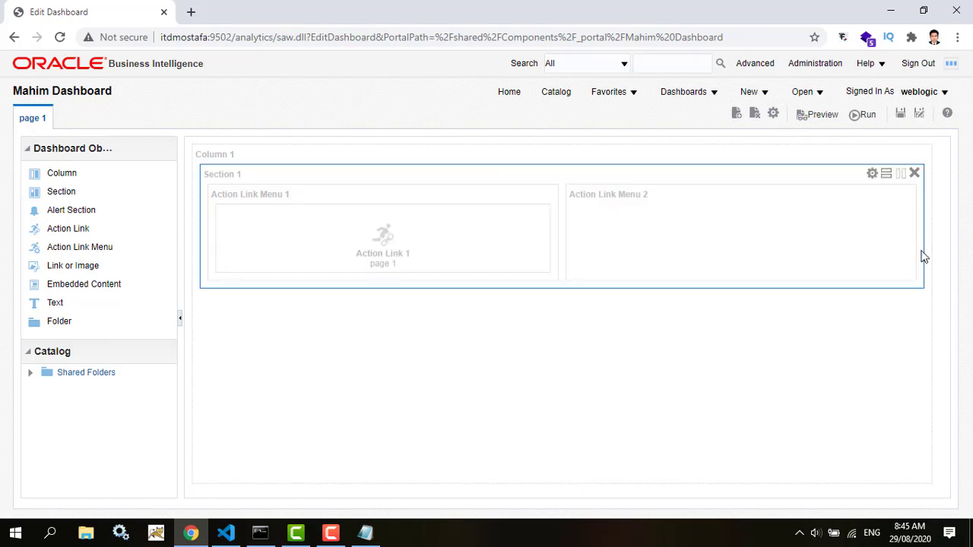
pyautogui.click(893, 197)
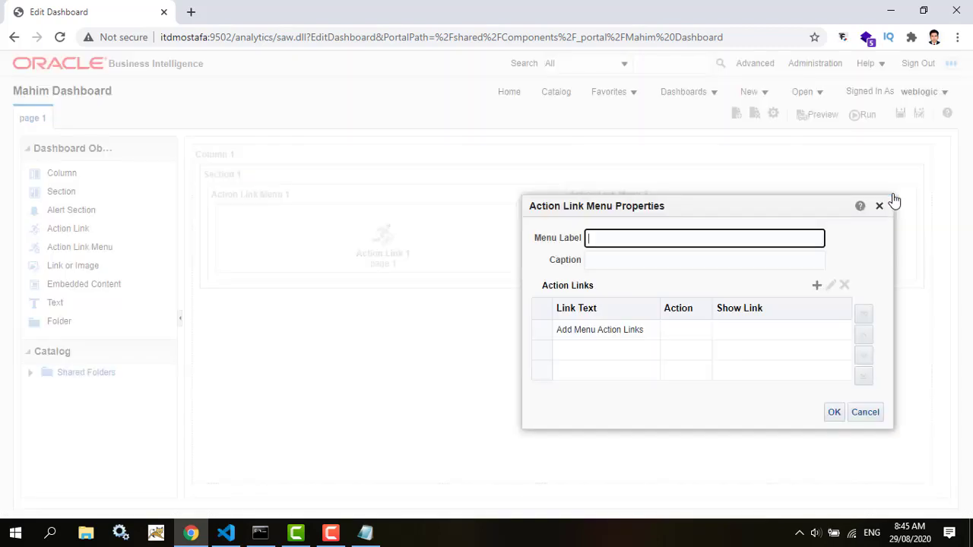
pyautogui.click(718, 240)
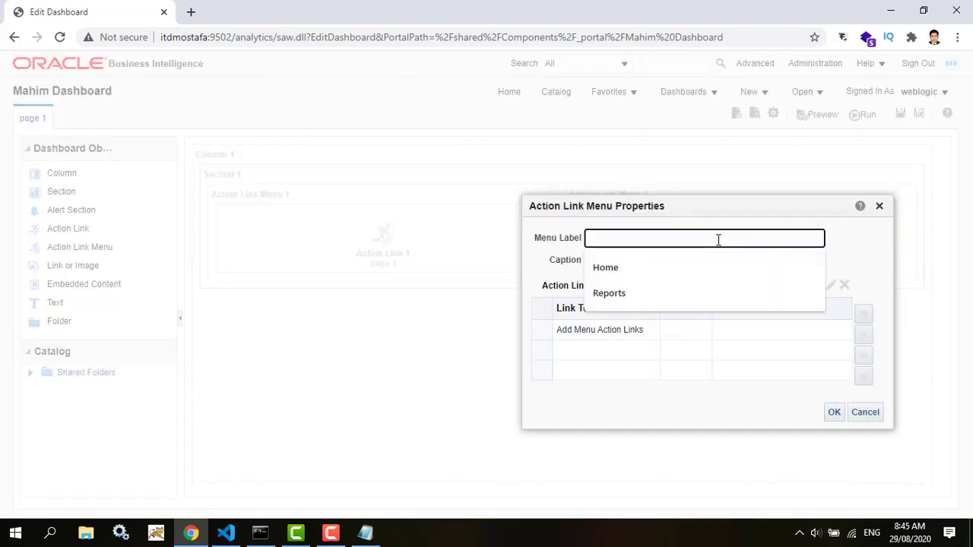
pyautogui.click(627, 297)
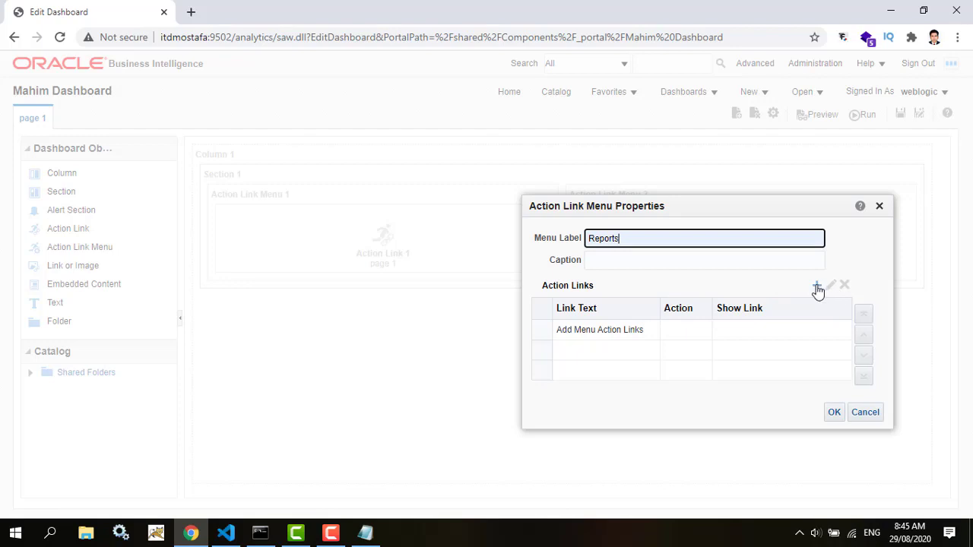
# Add an action link to the Reports menu that navigates to the BI content Department Wise Salary Analysis in /Shared Folders/Practice.
pyautogui.click(817, 288)
pyautogui.click(759, 364)
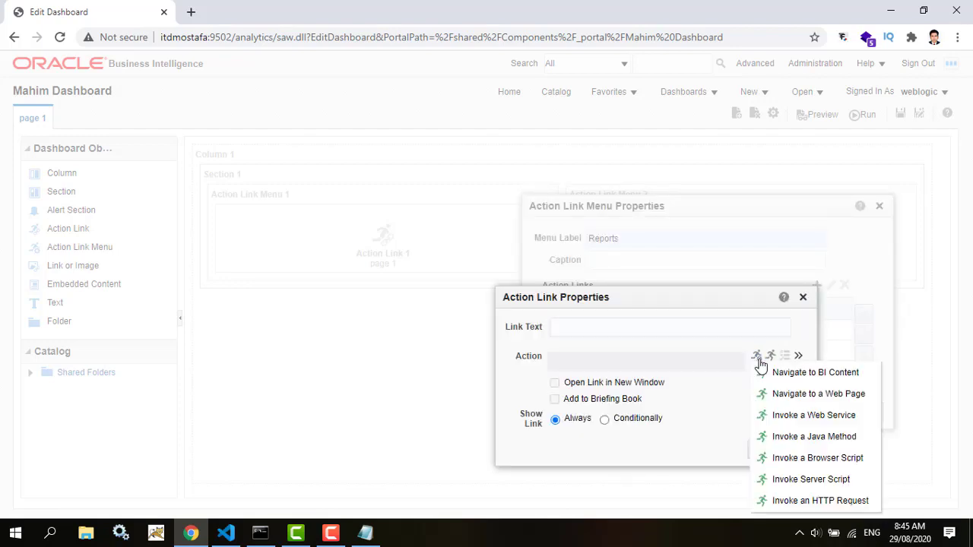
pyautogui.click(762, 373)
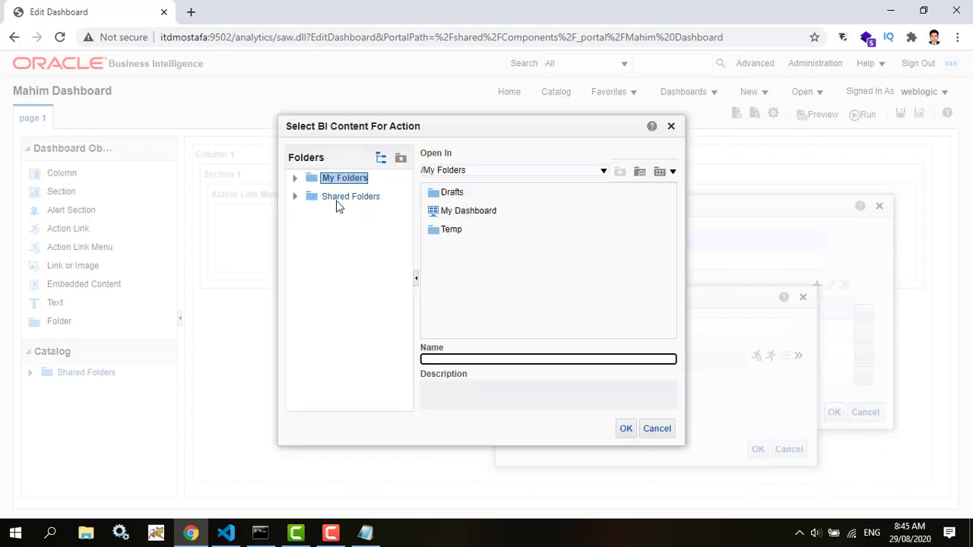
pyautogui.click(337, 200)
pyautogui.click(460, 211)
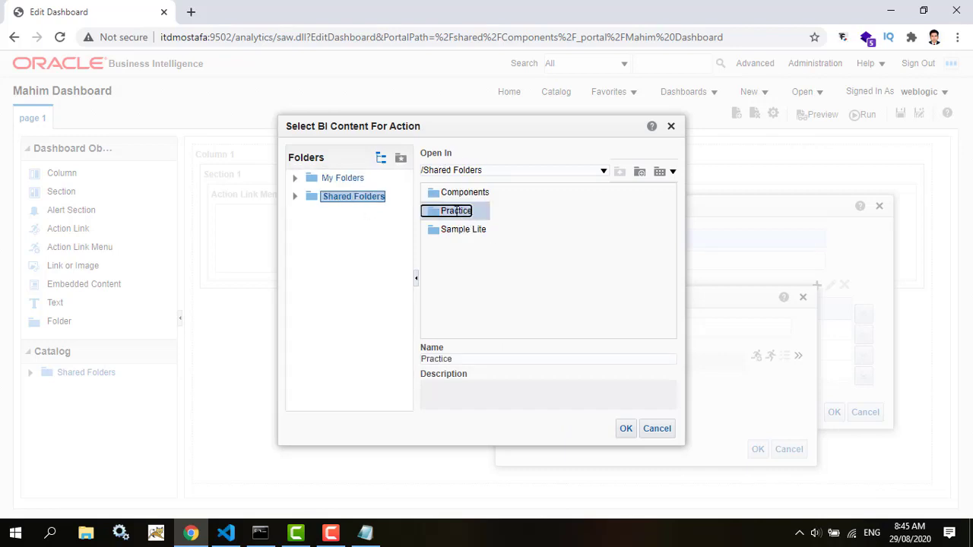
pyautogui.doubleClick(456, 211)
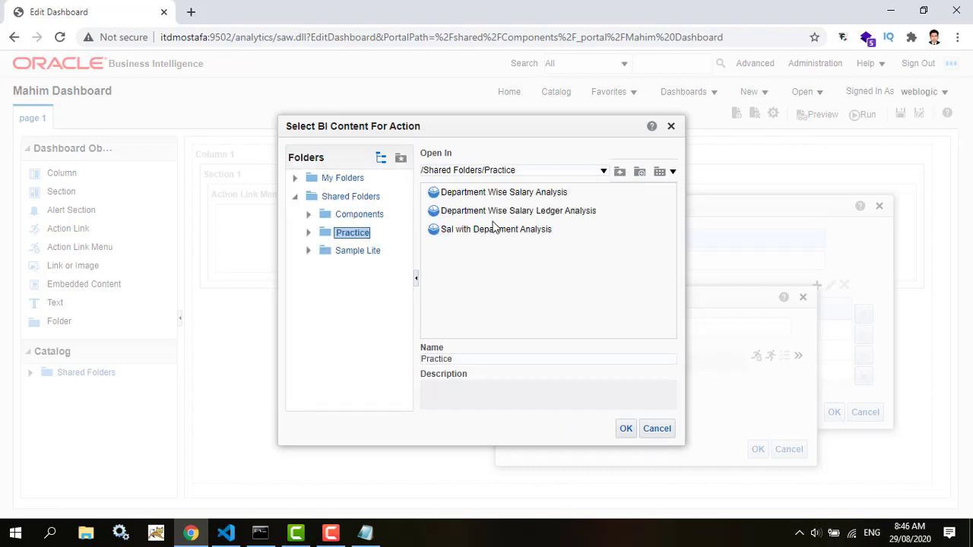
pyautogui.click(497, 191)
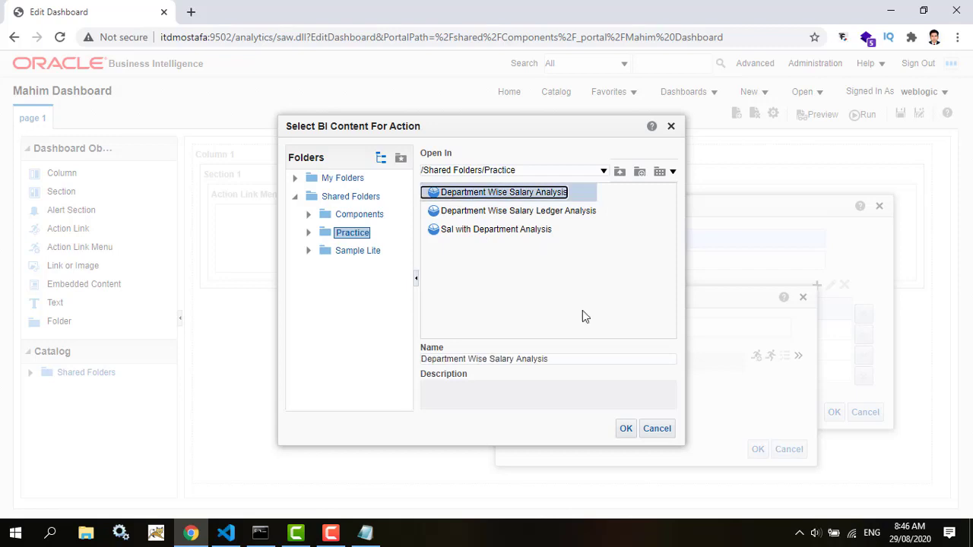
pyautogui.click(625, 429)
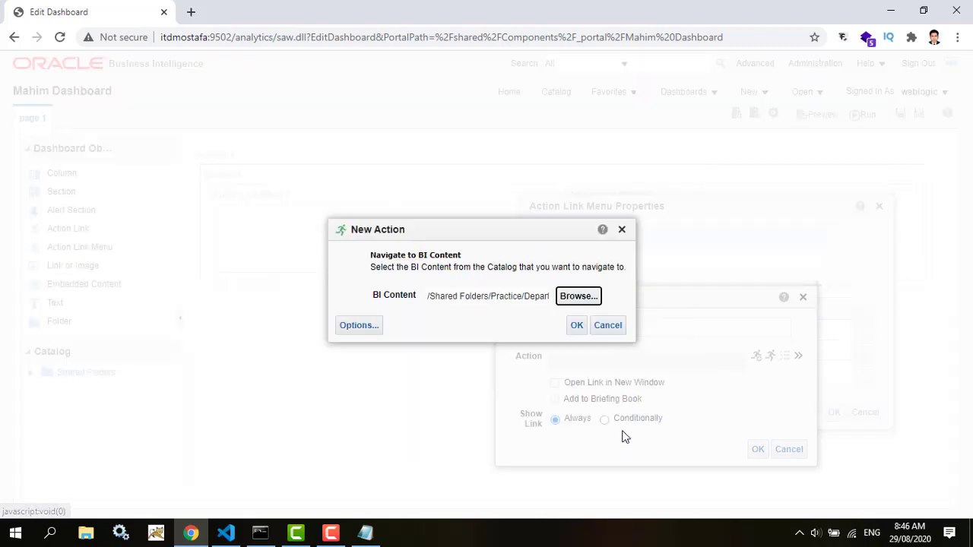
pyautogui.click(577, 326)
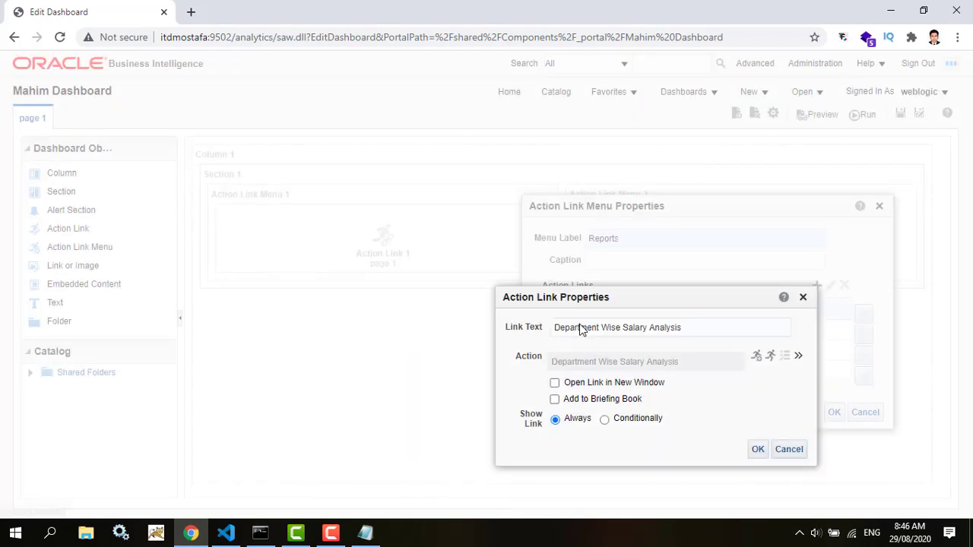
pyautogui.click(758, 450)
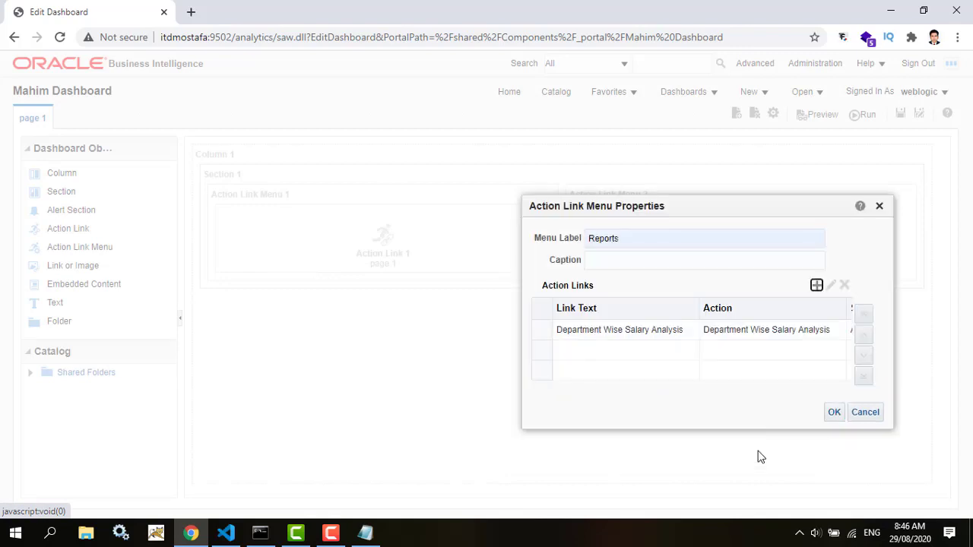
pyautogui.click(834, 414)
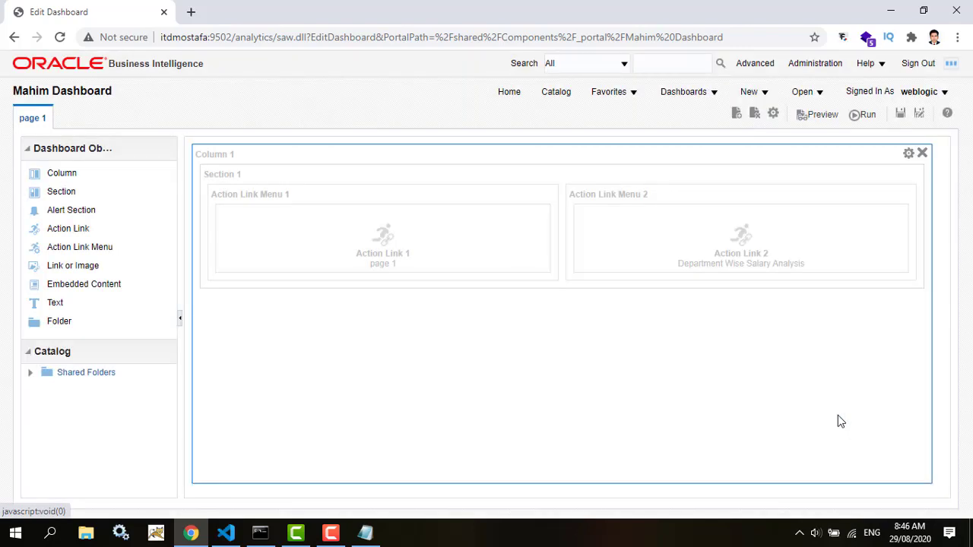
# Save the dashboard, then check its preview and close the preview window.
pyautogui.click(900, 114)
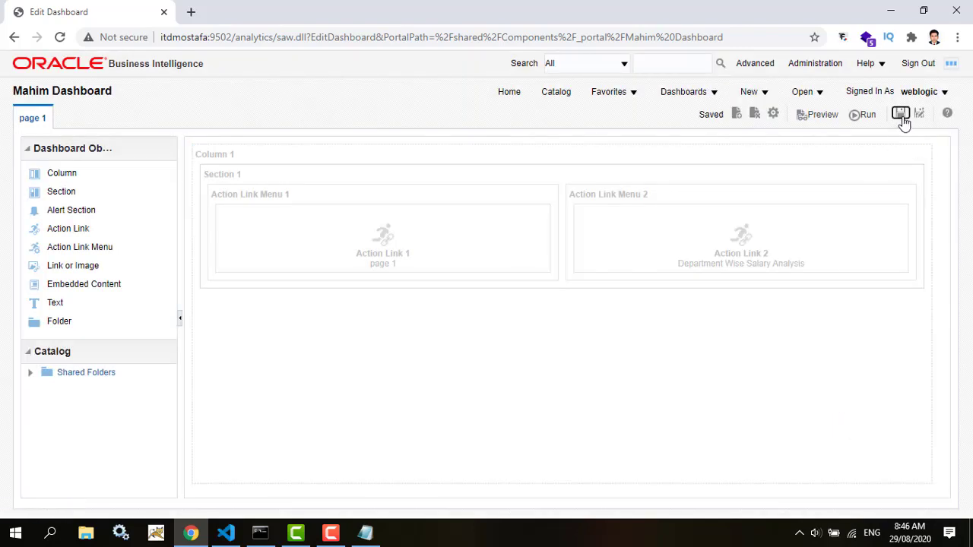
pyautogui.click(822, 116)
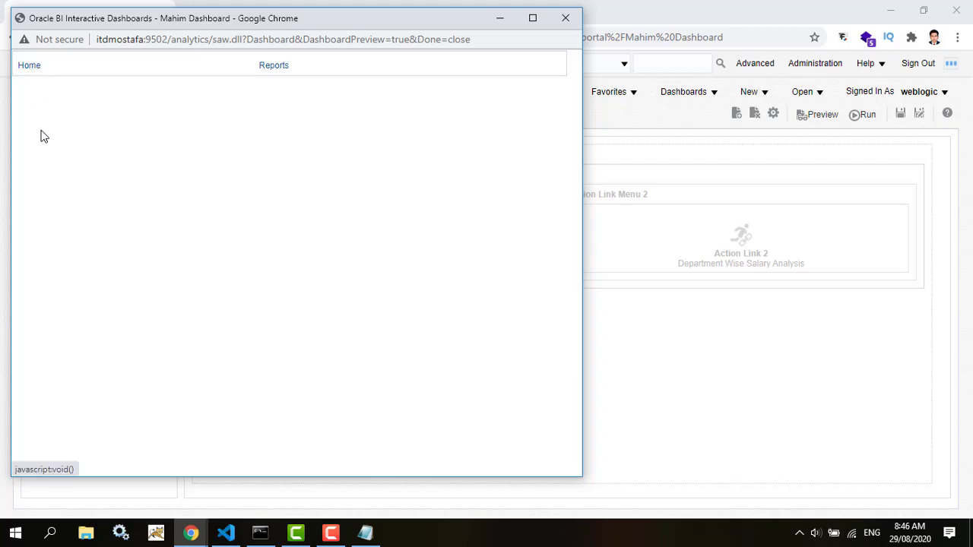
pyautogui.click(566, 18)
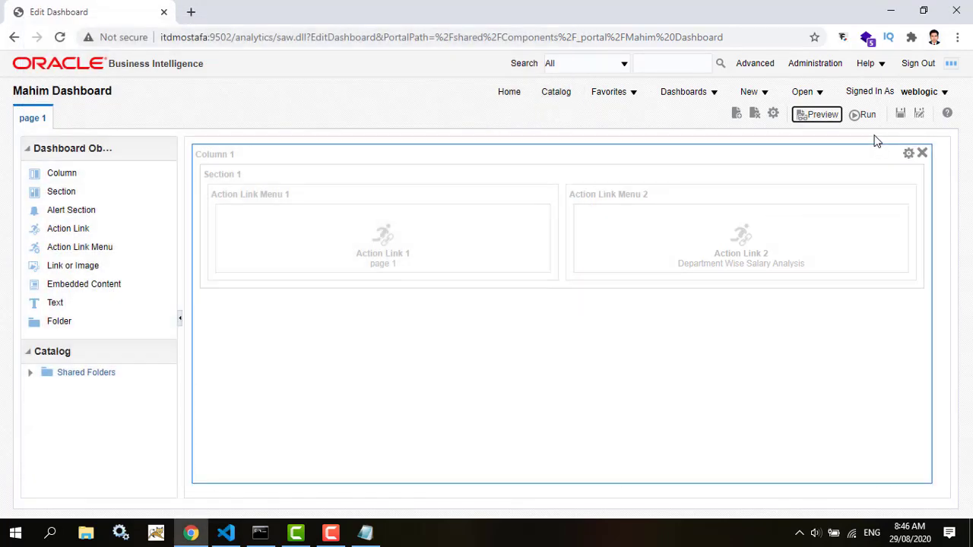
# Run the dashboard and open Department Wise Salary Analysis through its Reports menu.
pyautogui.click(867, 116)
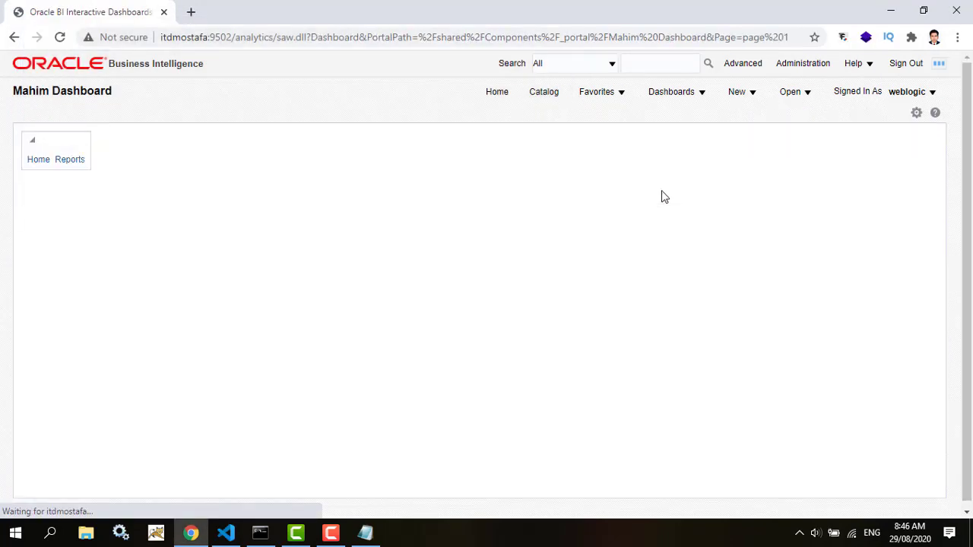
pyautogui.click(67, 161)
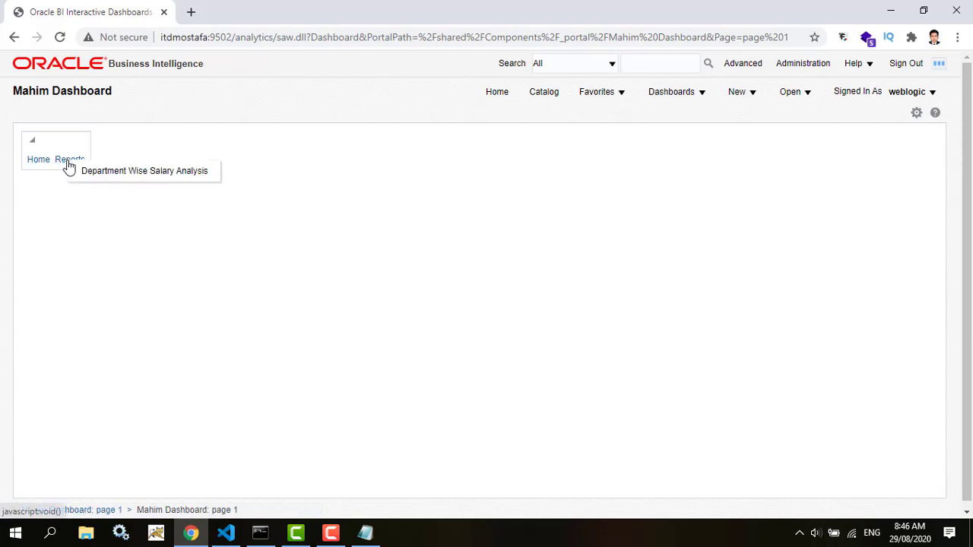
pyautogui.click(160, 175)
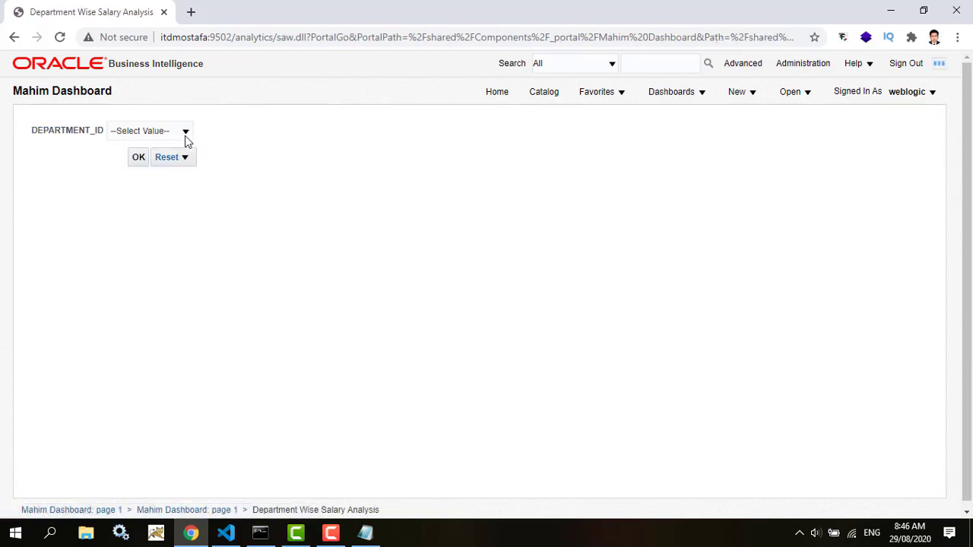
# Filter the report to DEPARTMENT_ID values 10, 20, 30, 40, 50 and 60 and look through the resulting charts.
pyautogui.click(185, 135)
pyautogui.click(120, 155)
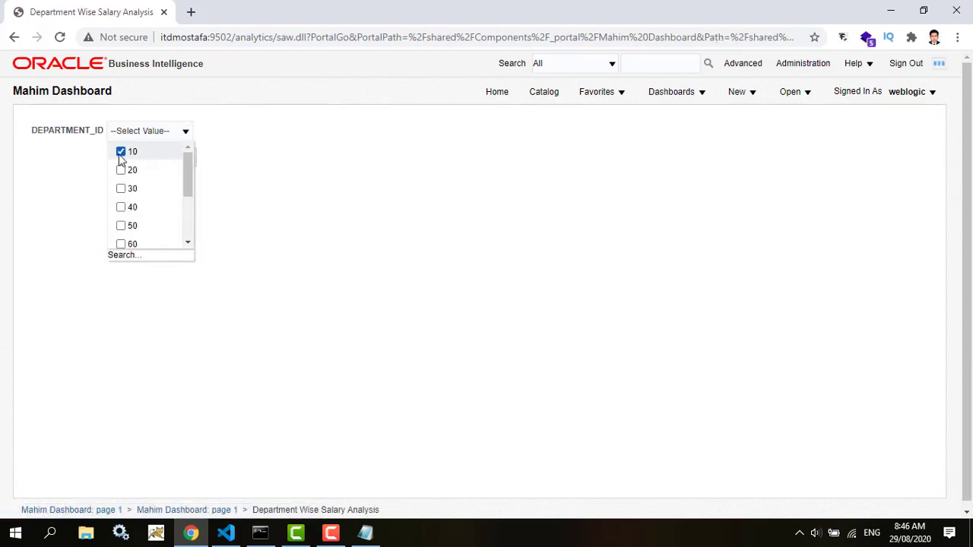
pyautogui.click(121, 171)
pyautogui.click(121, 189)
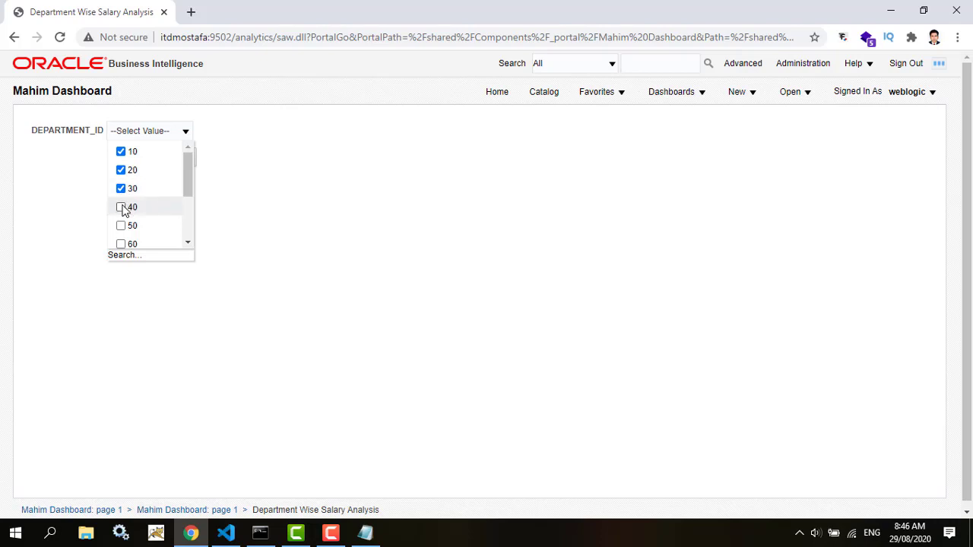
pyautogui.click(123, 208)
pyautogui.click(121, 225)
pyautogui.click(120, 244)
pyautogui.click(299, 245)
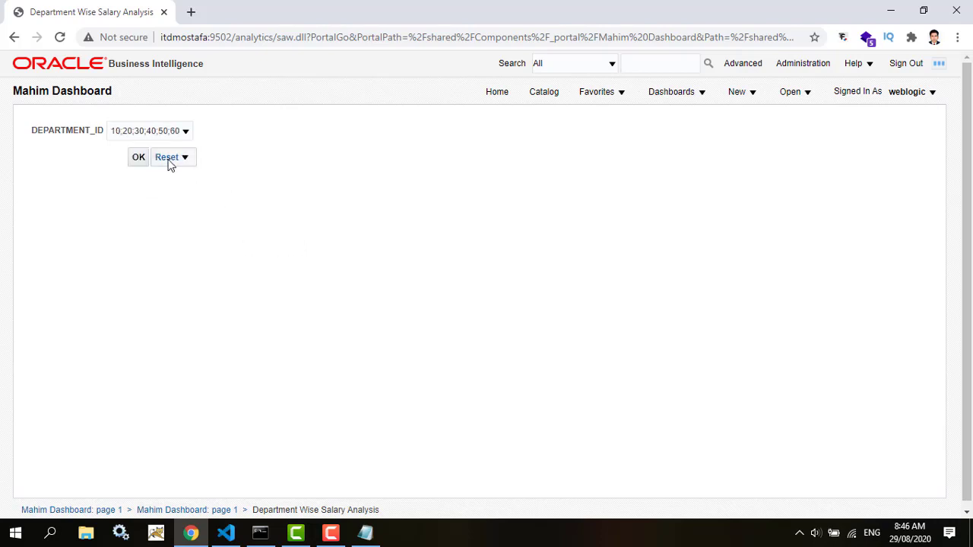
pyautogui.click(139, 157)
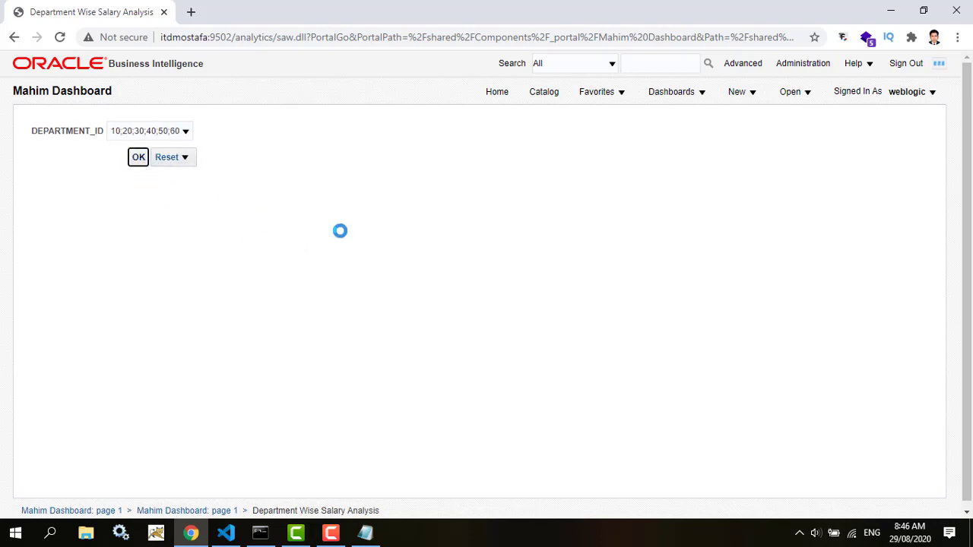
pyautogui.scroll(-2, 404, 260)
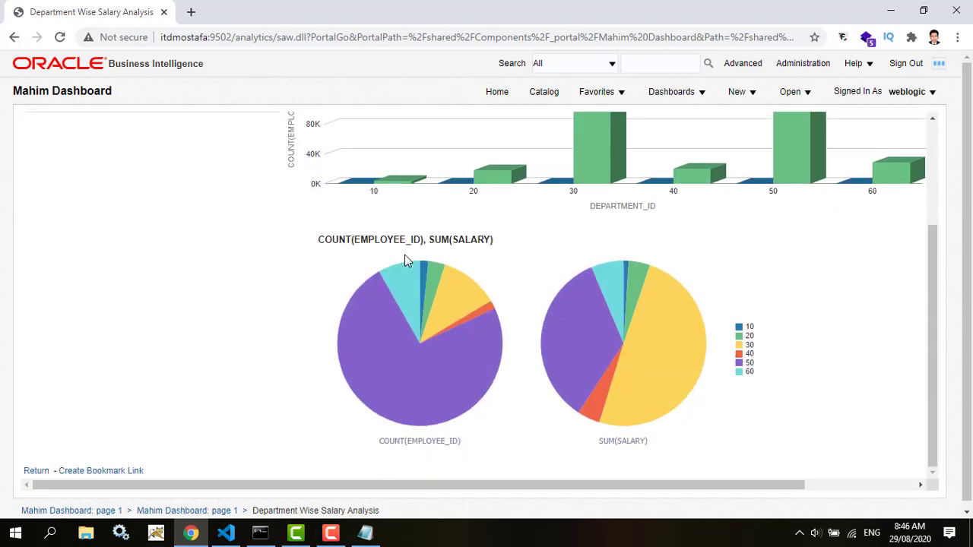
pyautogui.scroll(2, 404, 260)
pyautogui.scroll(-2, 404, 260)
pyautogui.scroll(2, 404, 258)
pyautogui.scroll(-2, 114, 395)
# Return from the report to Mahim Dashboard and open the dashboard for editing.
pyautogui.click(35, 470)
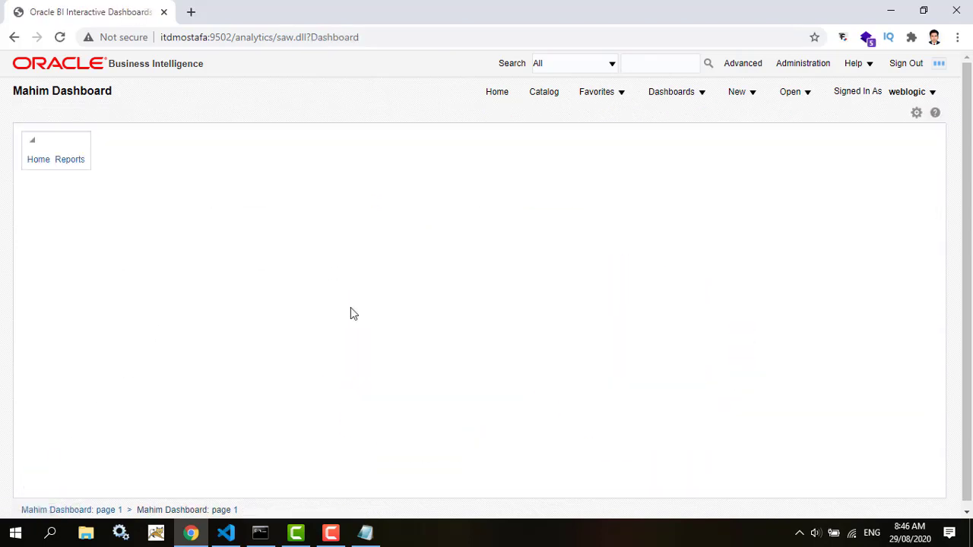
pyautogui.click(916, 113)
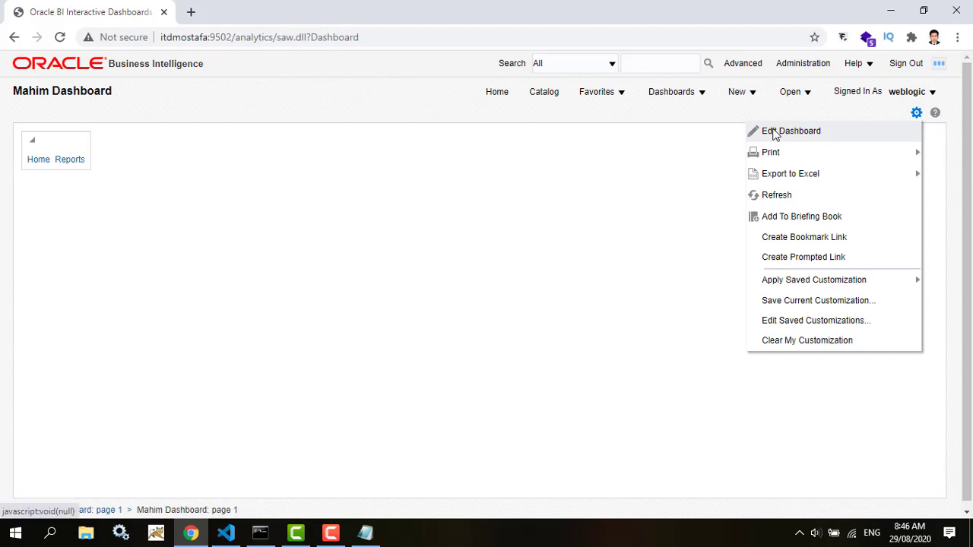
pyautogui.click(775, 133)
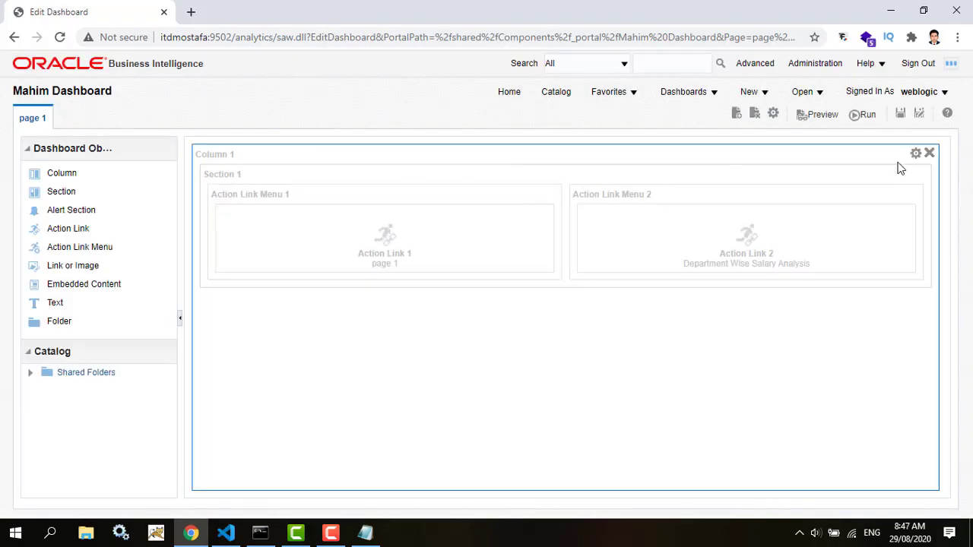
pyautogui.click(916, 152)
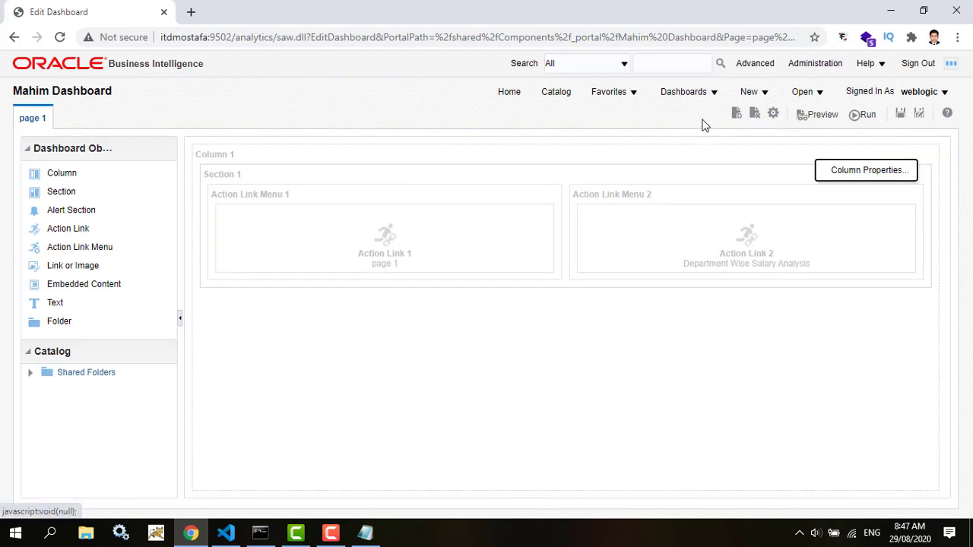
pyautogui.click(773, 114)
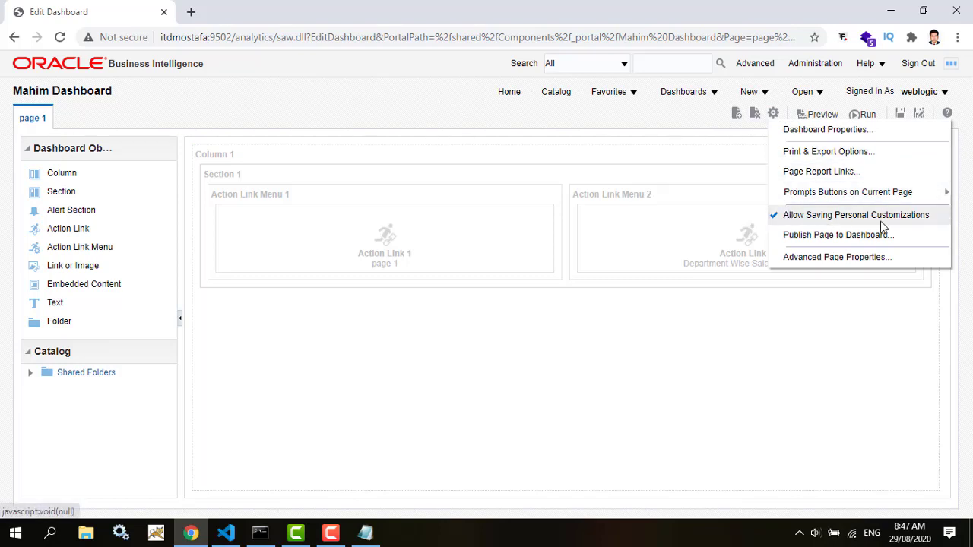
pyautogui.click(725, 153)
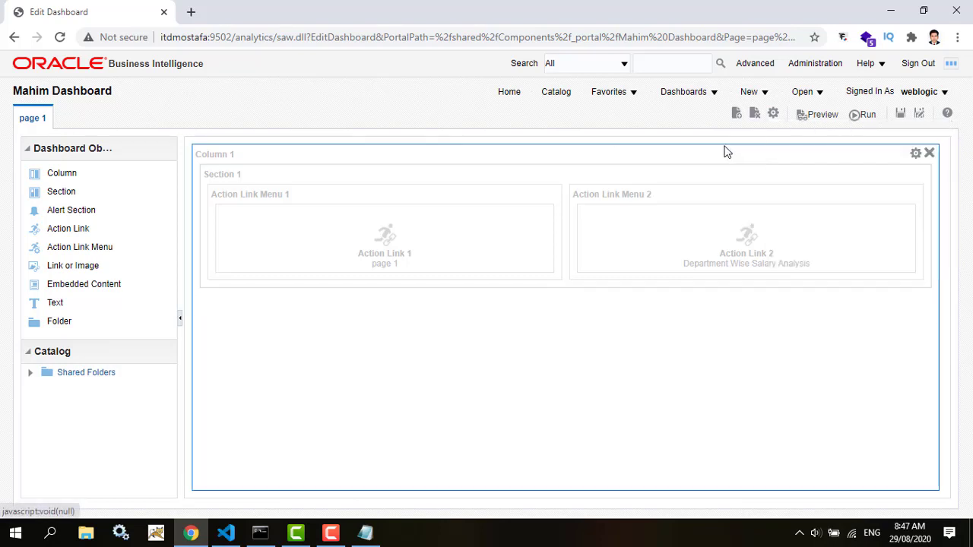
pyautogui.click(915, 154)
pyautogui.click(843, 170)
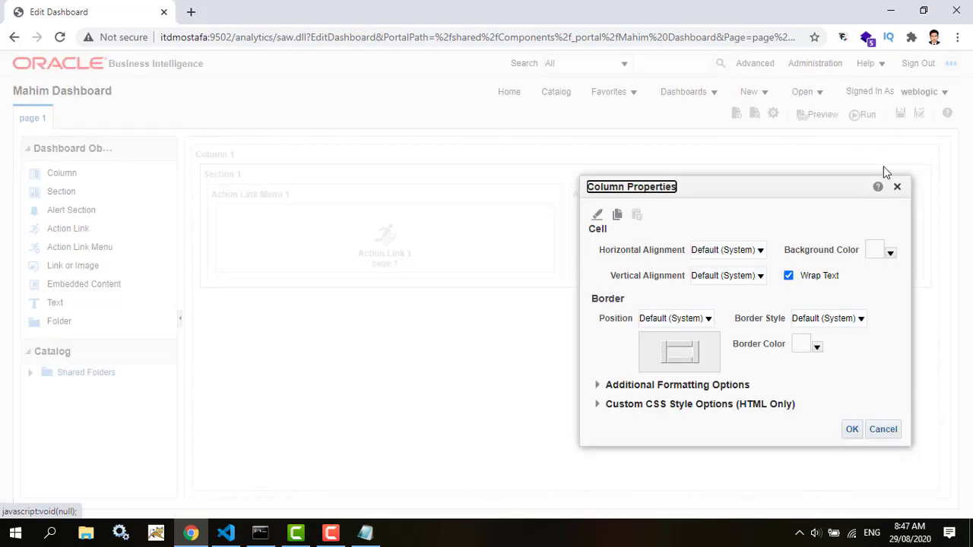
pyautogui.click(884, 429)
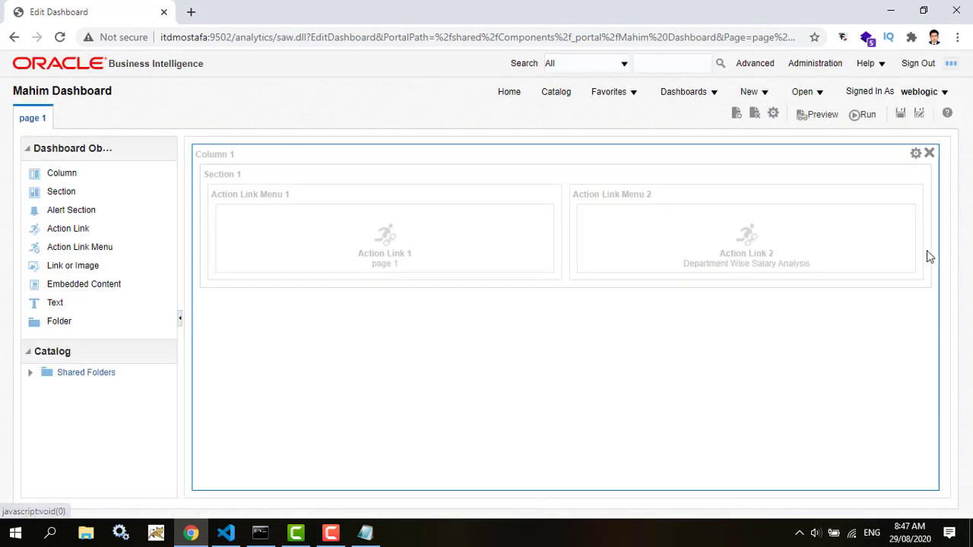
# Turn off the Collapsible option for Section 1 and save the dashboard.
pyautogui.click(880, 176)
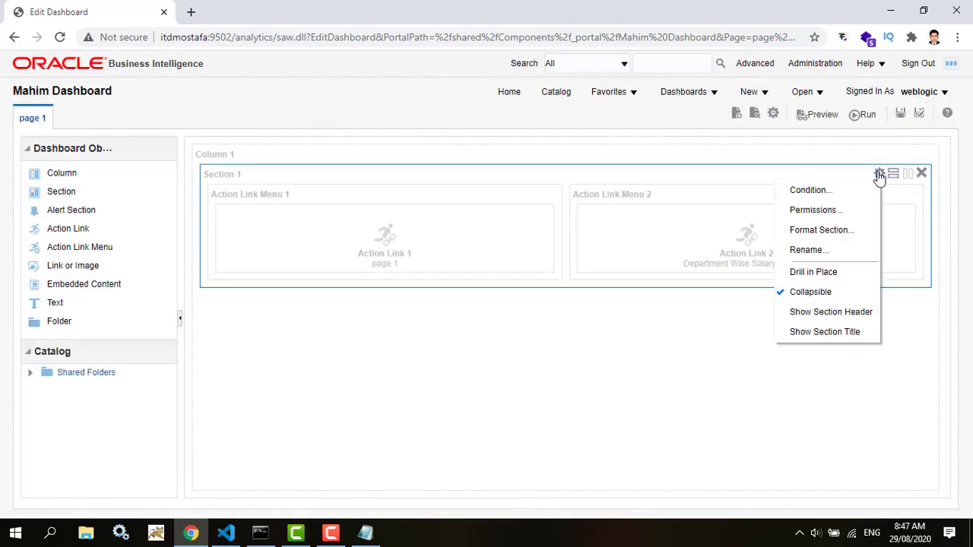
pyautogui.click(792, 296)
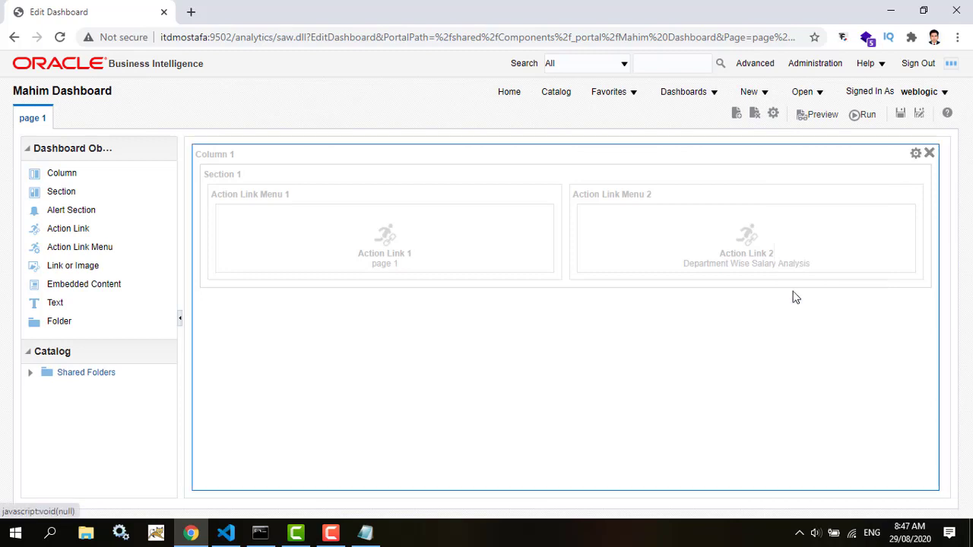
pyautogui.click(899, 113)
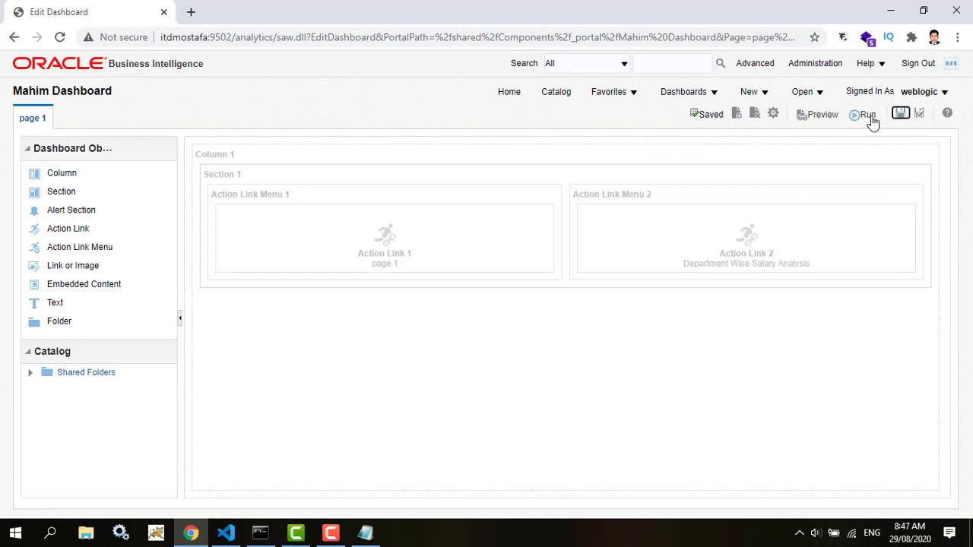
# Test the Reports menu by running the dashboard and opening Department Wise Salary Analysis, and return to the dashboard editor.
pyautogui.click(867, 115)
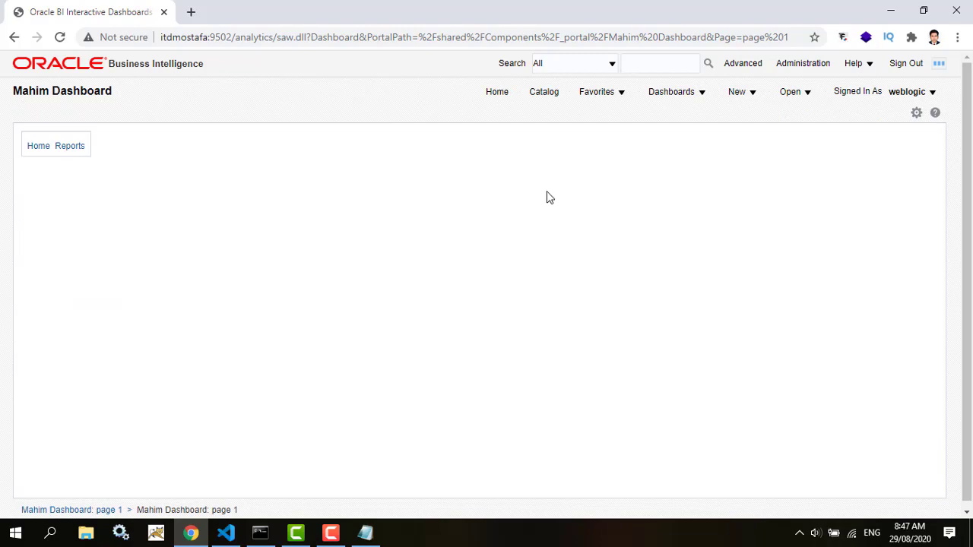
pyautogui.click(73, 148)
pyautogui.click(133, 160)
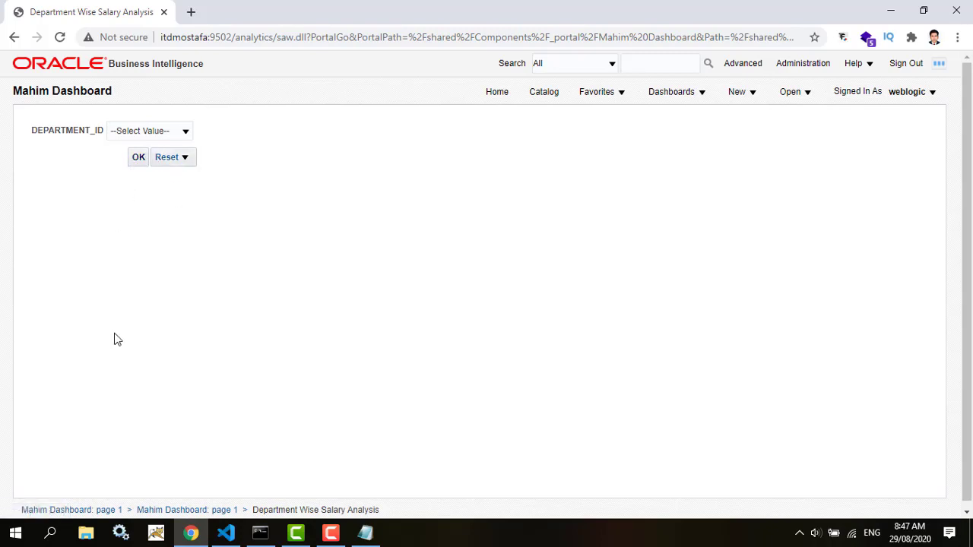
pyautogui.scroll(-1, 135, 403)
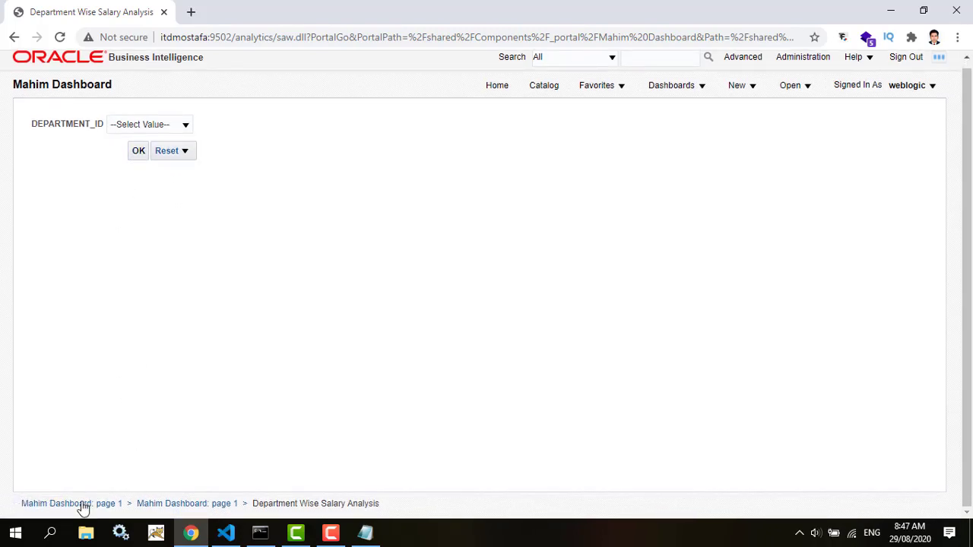
pyautogui.click(107, 505)
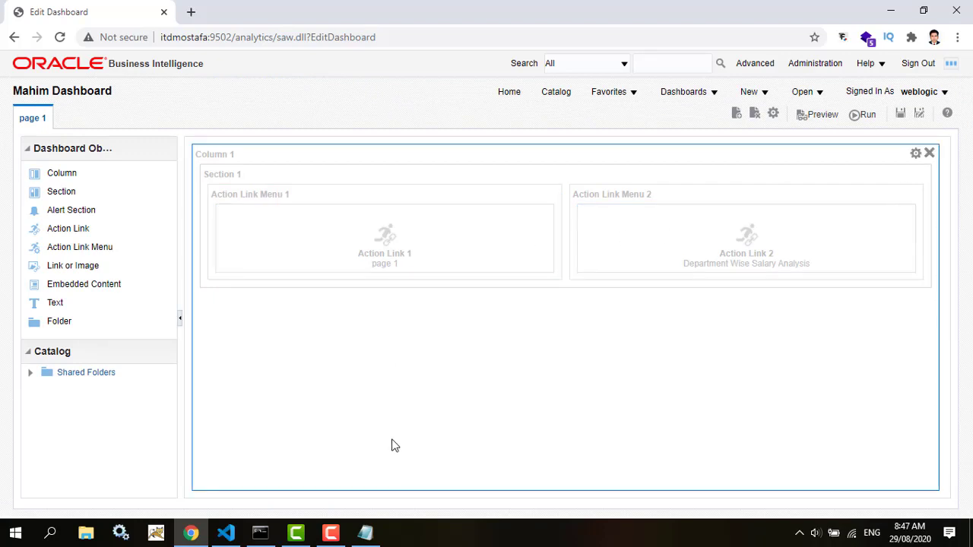
# Switch to the open Notepad note and add the line "Thanks for watching my video" below "Let's start", after a blank line.
pyautogui.click(373, 536)
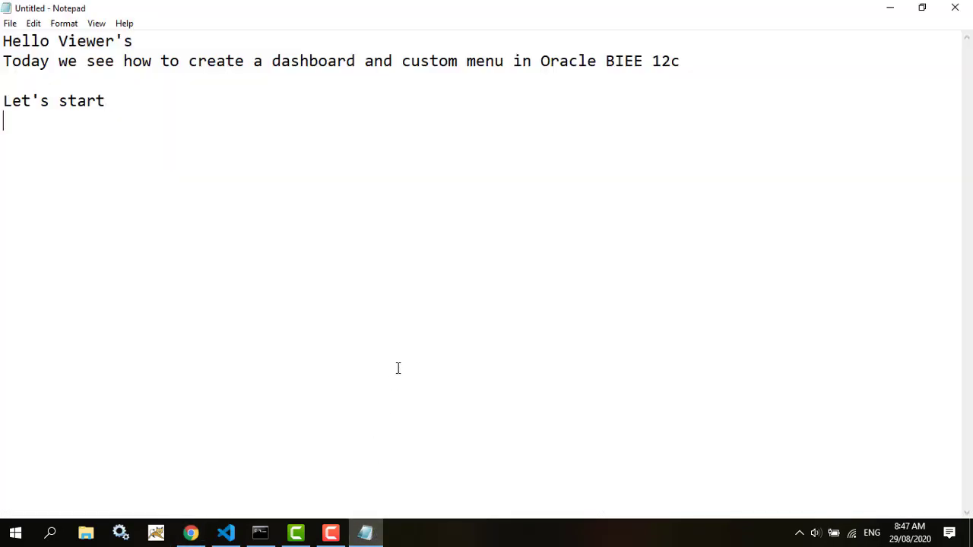
pyautogui.press('Return')
pyautogui.write('Thanks for w')
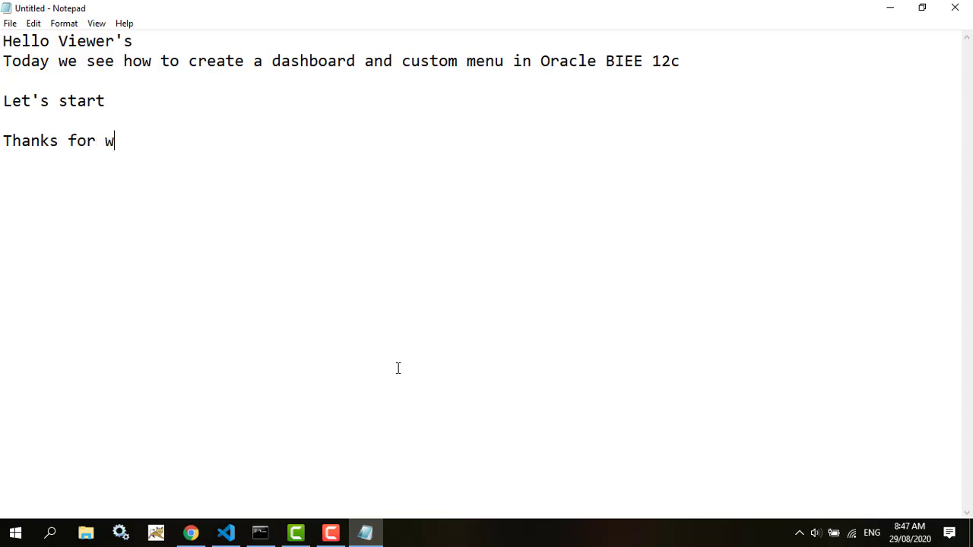
pyautogui.write('atching ')
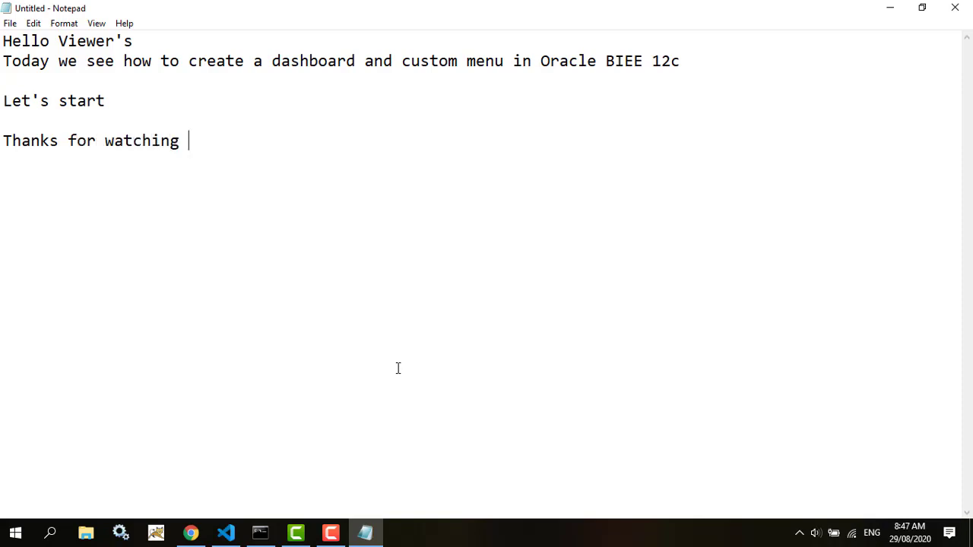
pyautogui.write('my video')
# Add the line "Please subscribe our channel for more tutorial" below the thank-you line, separated by a blank line.
pyautogui.press('Return')
pyautogui.press('Return')
pyautogui.write('Ple')
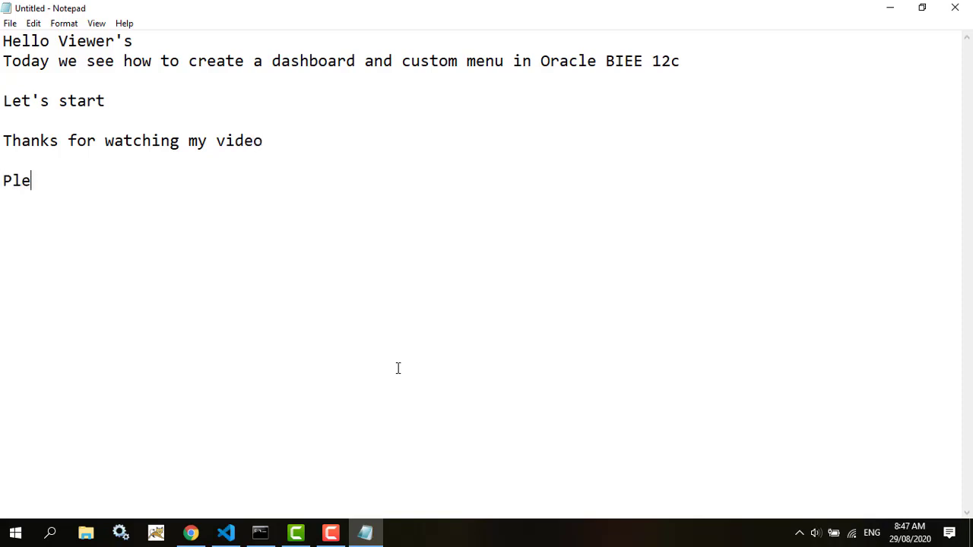
pyautogui.write('ase subi')
pyautogui.press('BackSpace')
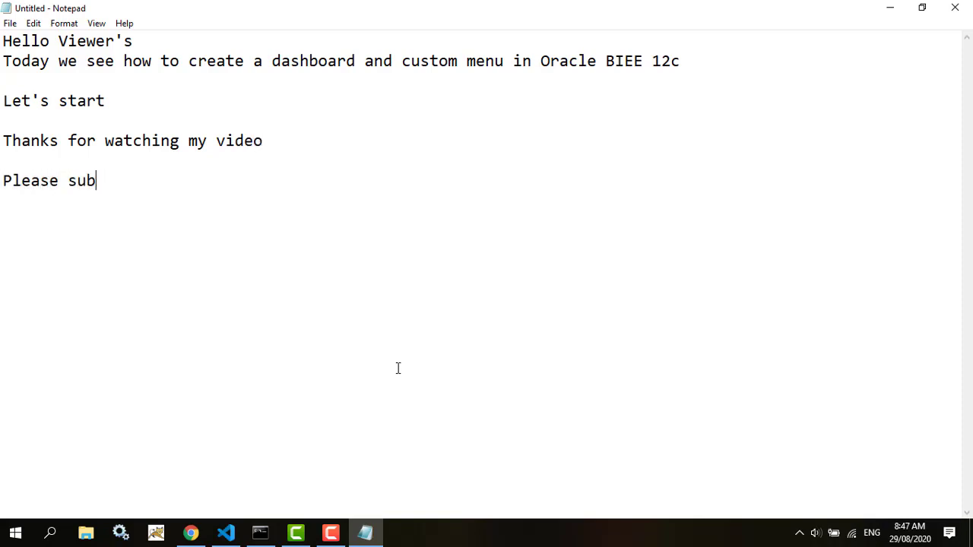
pyautogui.write('scribe our')
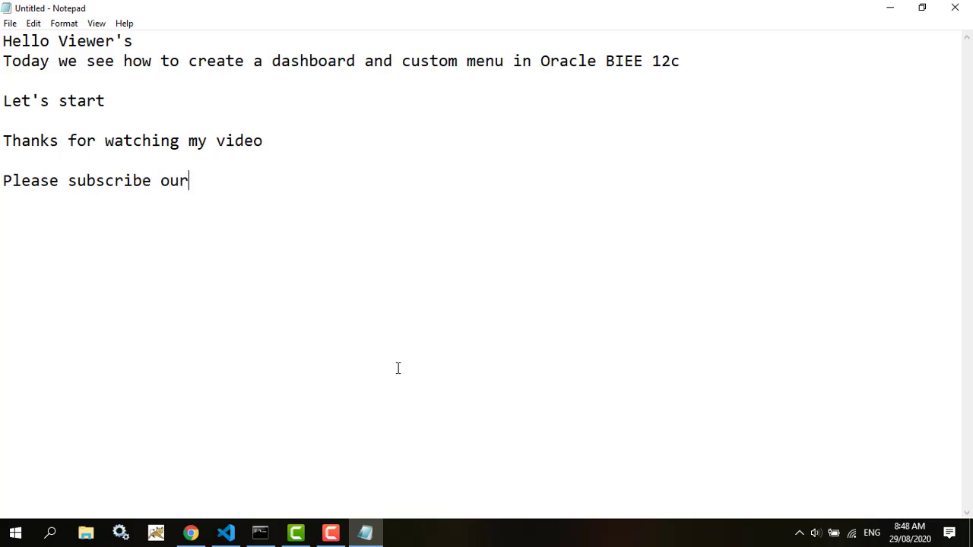
pyautogui.write(' chann')
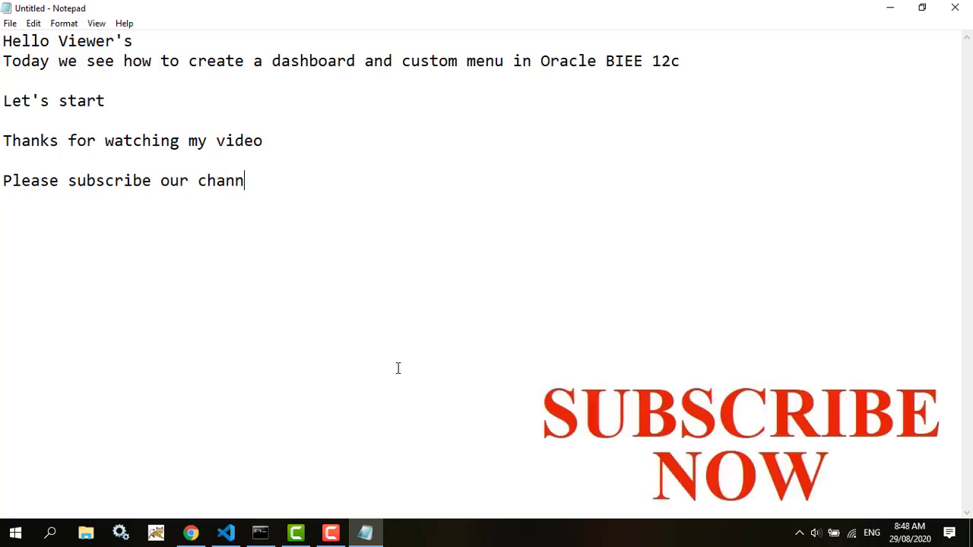
pyautogui.press('BackSpace')
pyautogui.write('g')
pyautogui.press('BackSpace')
pyautogui.write('nel for more')
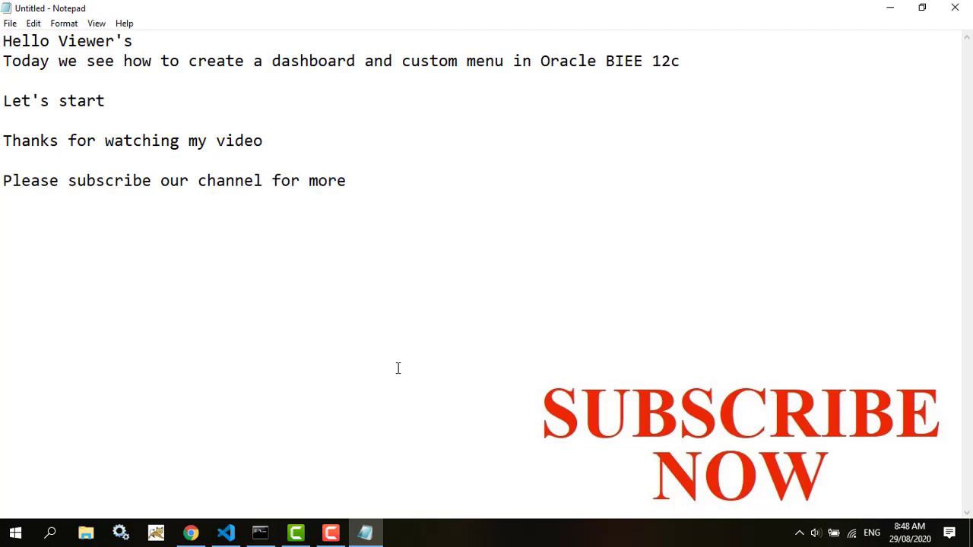
pyautogui.write(' tutorial')
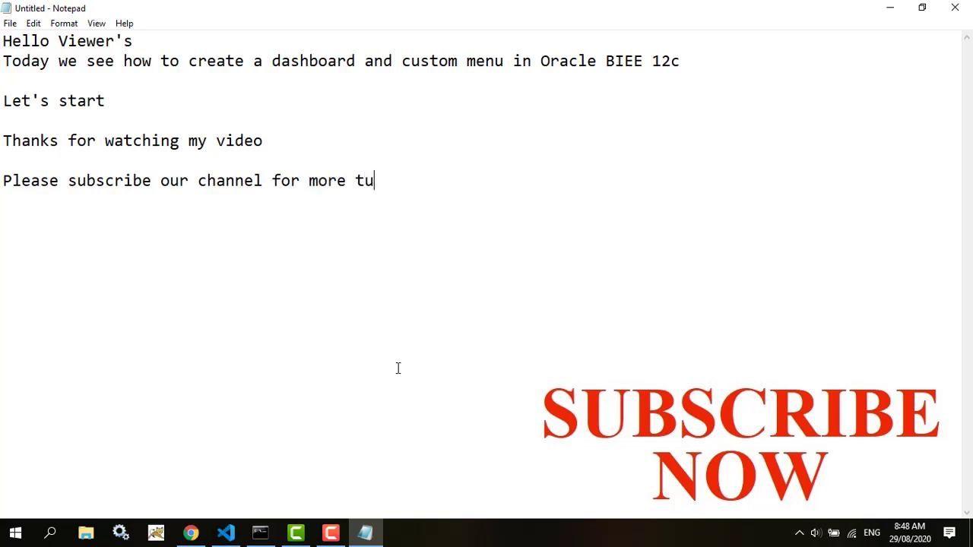